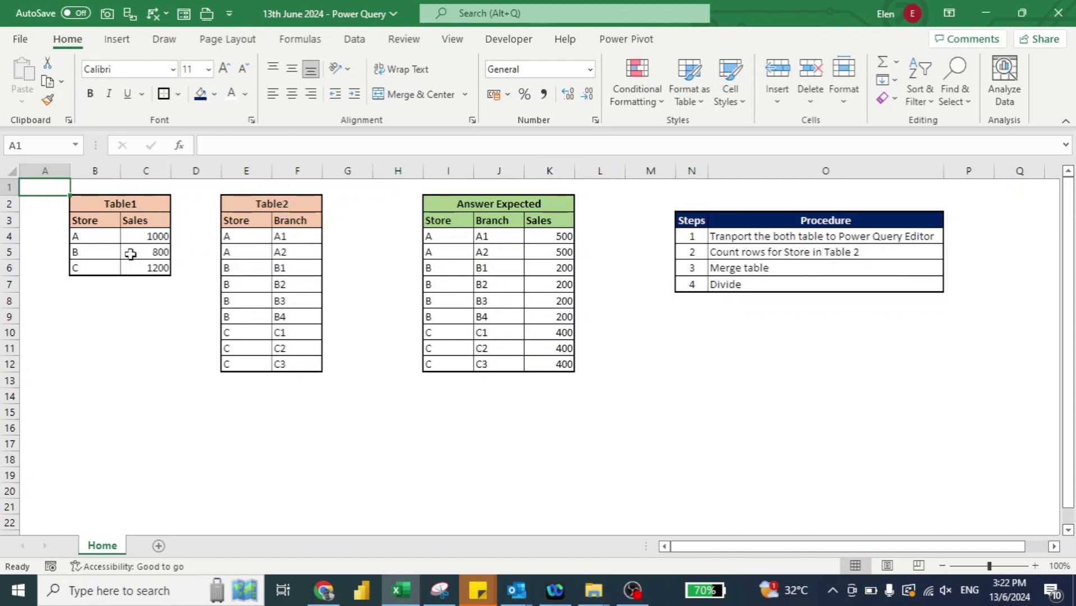
Examine the store sales in Table1 against the branches of stores A and B in Table2.
left_click(96, 249)
left_click(92, 236)
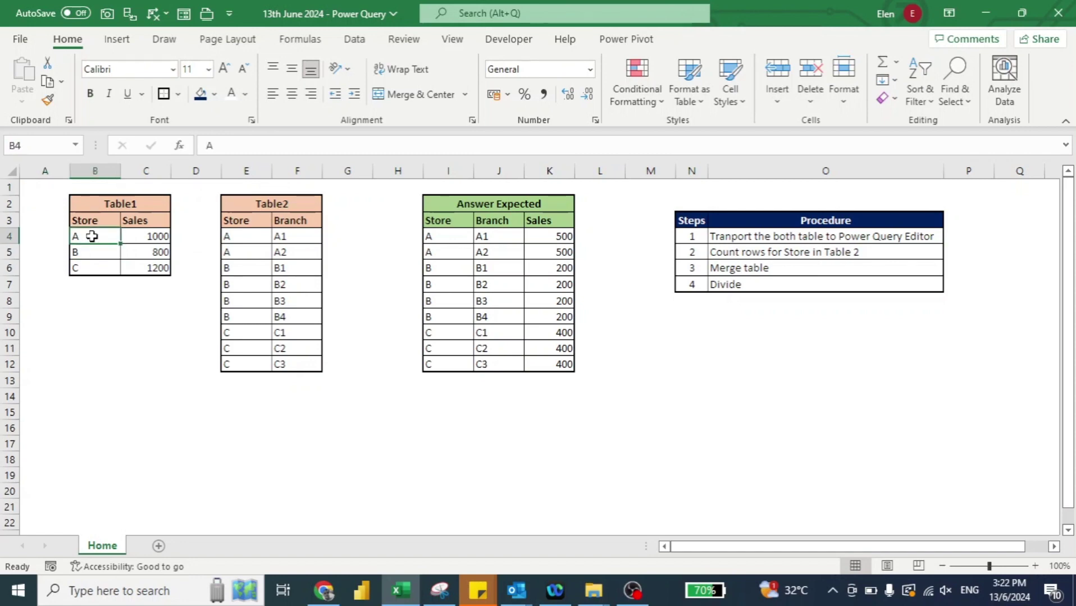
left_click(130, 241)
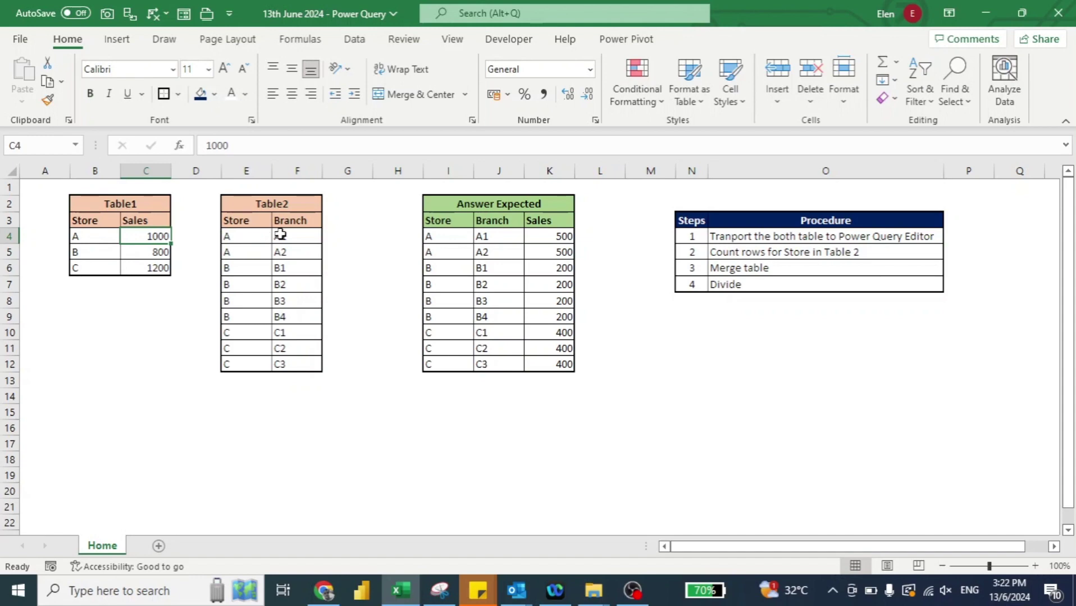
left_click(244, 237)
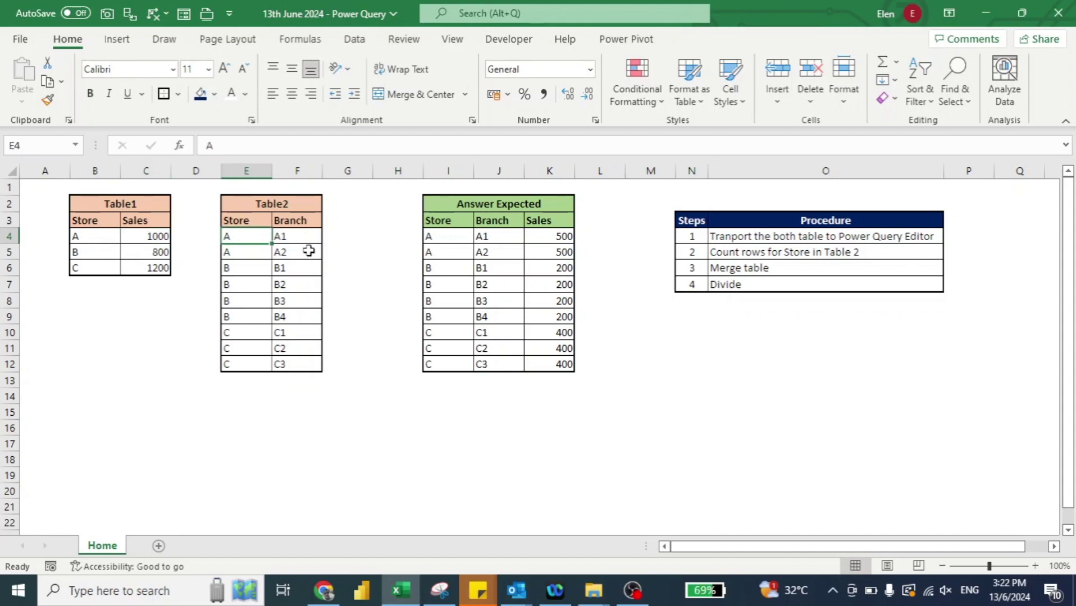
left_click(154, 235)
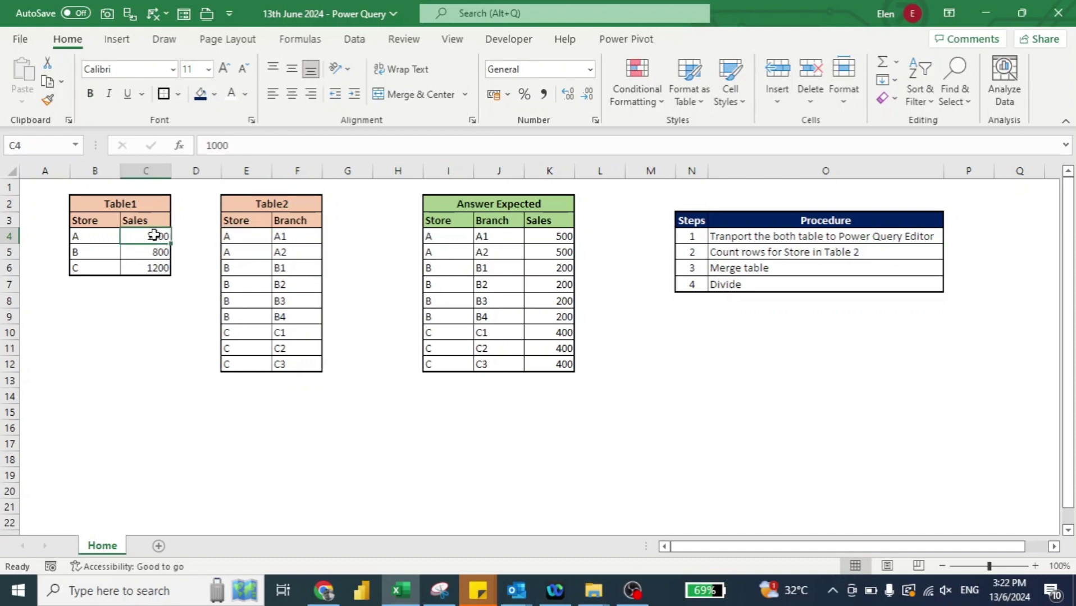
left_click_drag(307, 230, 306, 247)
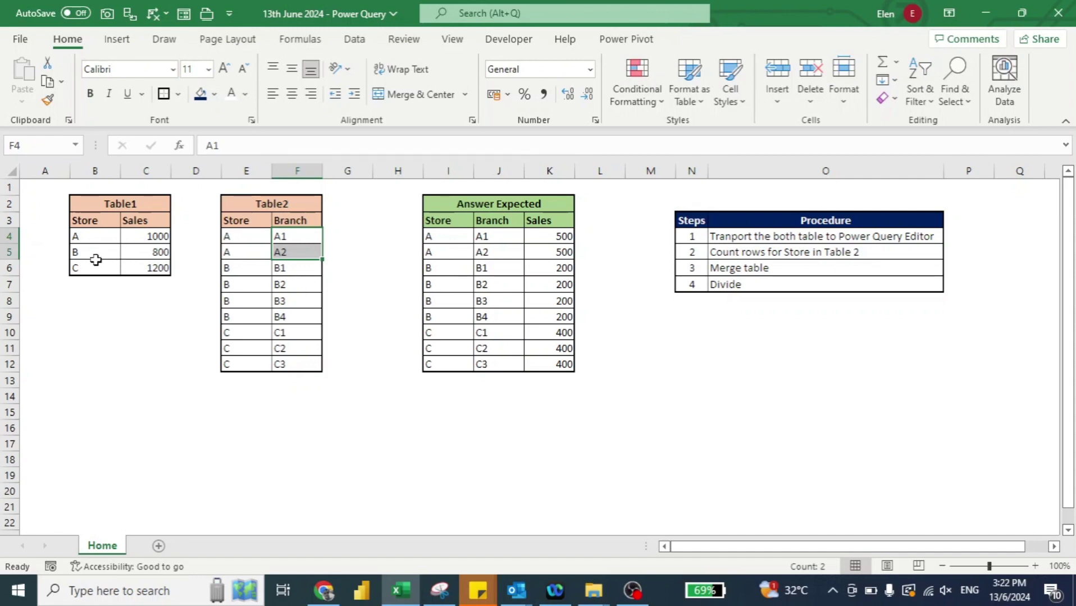
left_click_drag(299, 269, 287, 316)
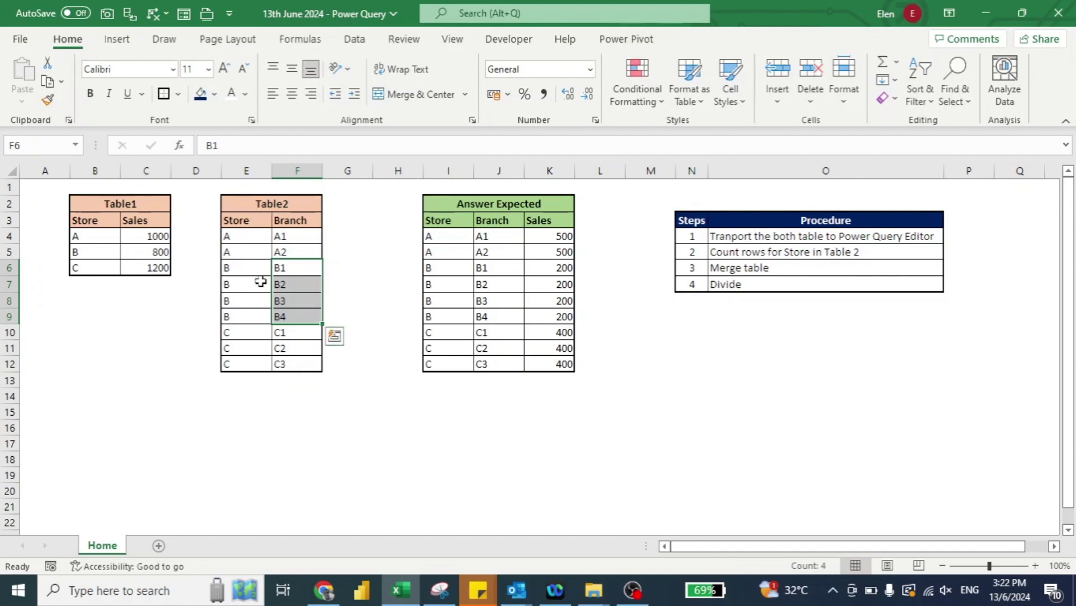
Bring the Table1 range B3:C6 into Power Query as a table with headers.
left_click_drag(79, 216, 76, 216)
key("ctrl+shift+Down")
key("ctrl+shift+Right")
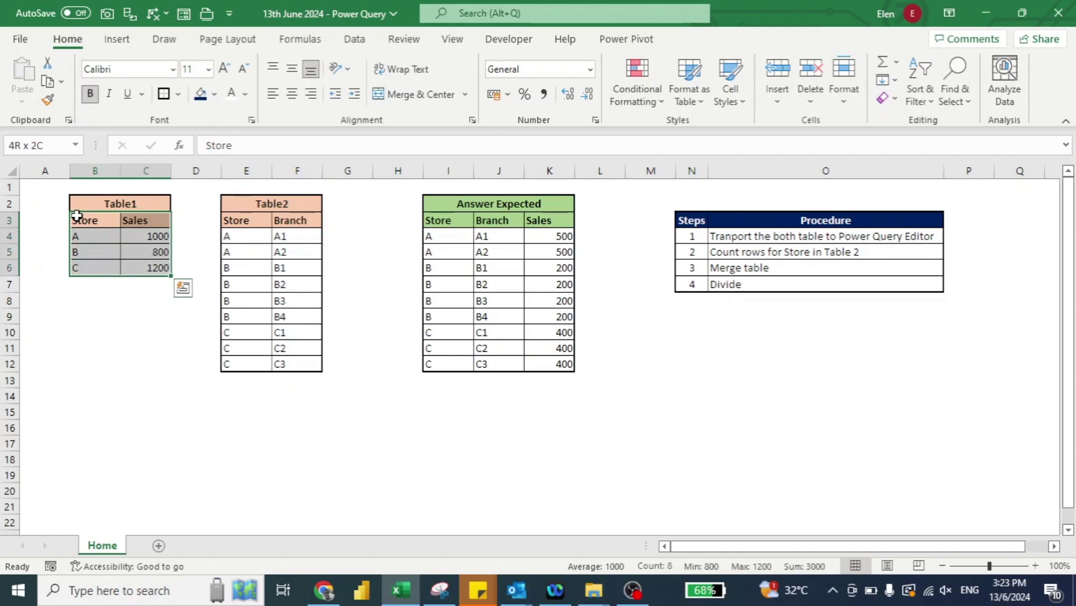
left_click(349, 46)
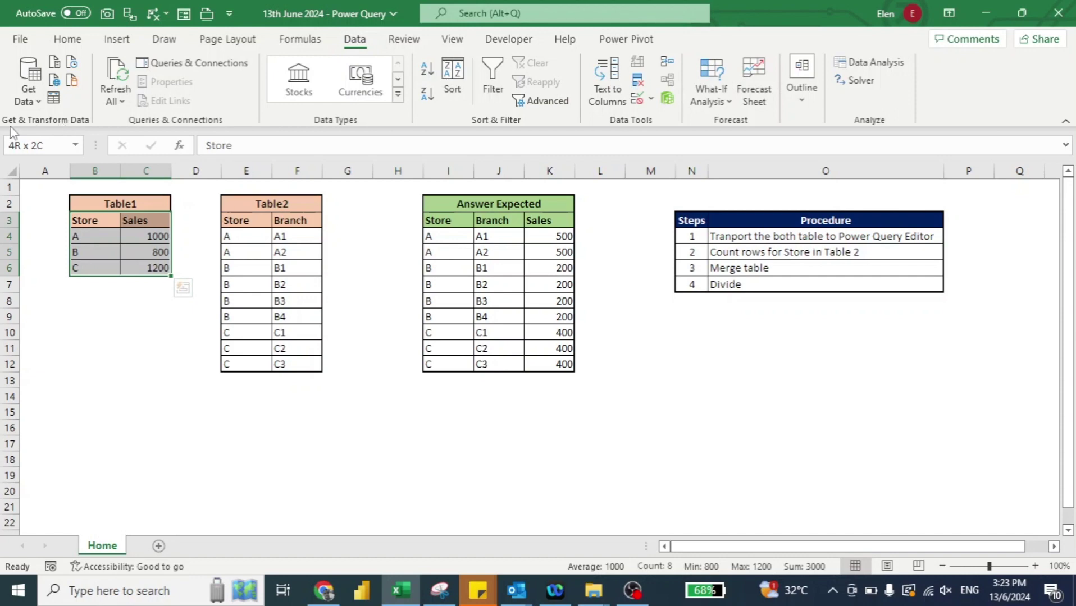
left_click(51, 99)
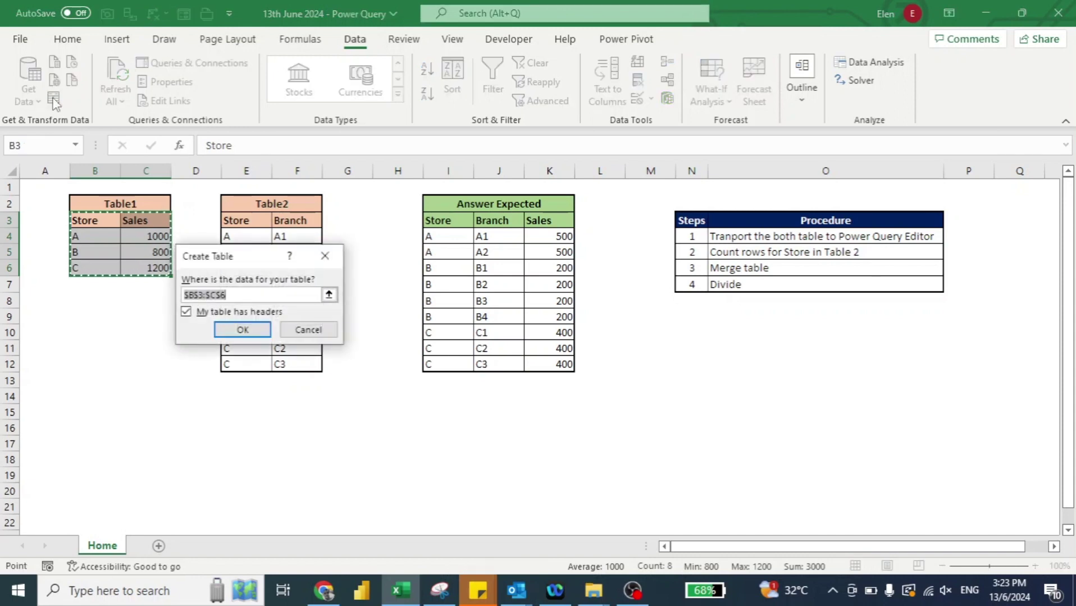
left_click(242, 330)
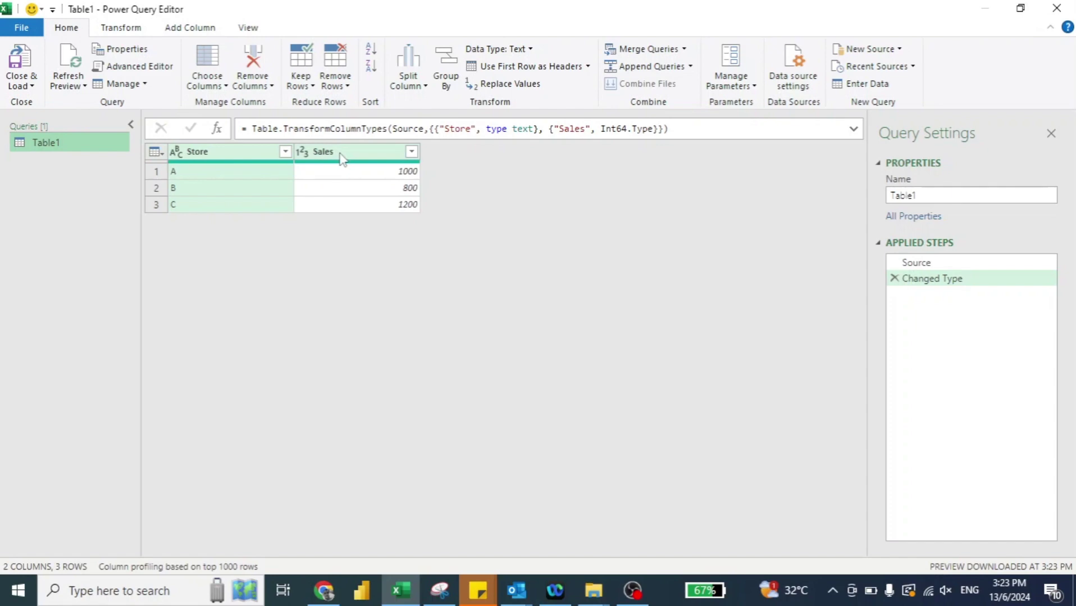
Close the editor and load the Table1 query to the workbook as a connection only.
left_click(21, 84)
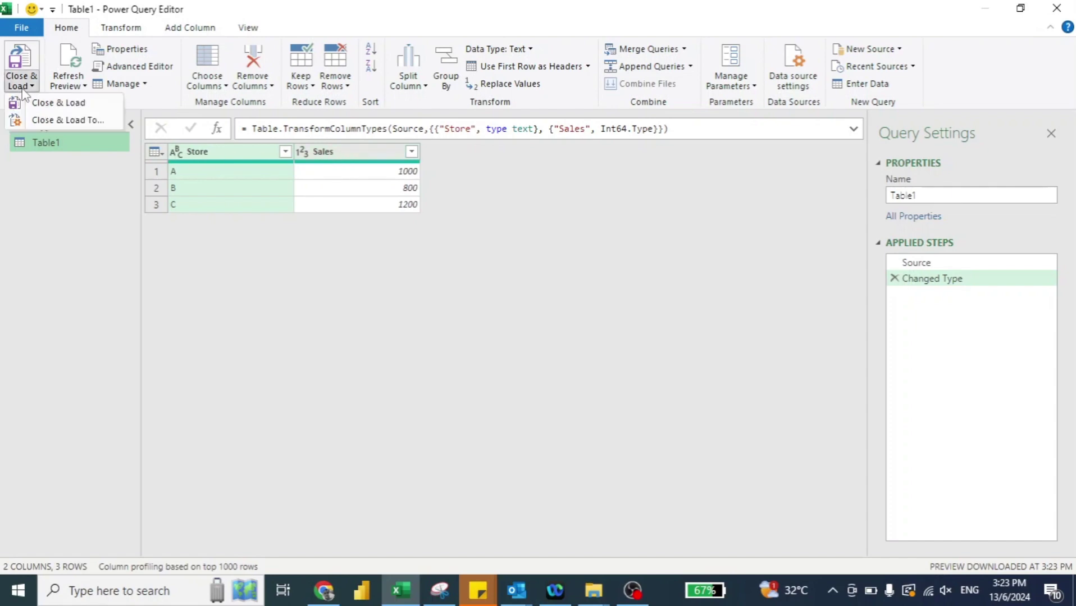
left_click(45, 120)
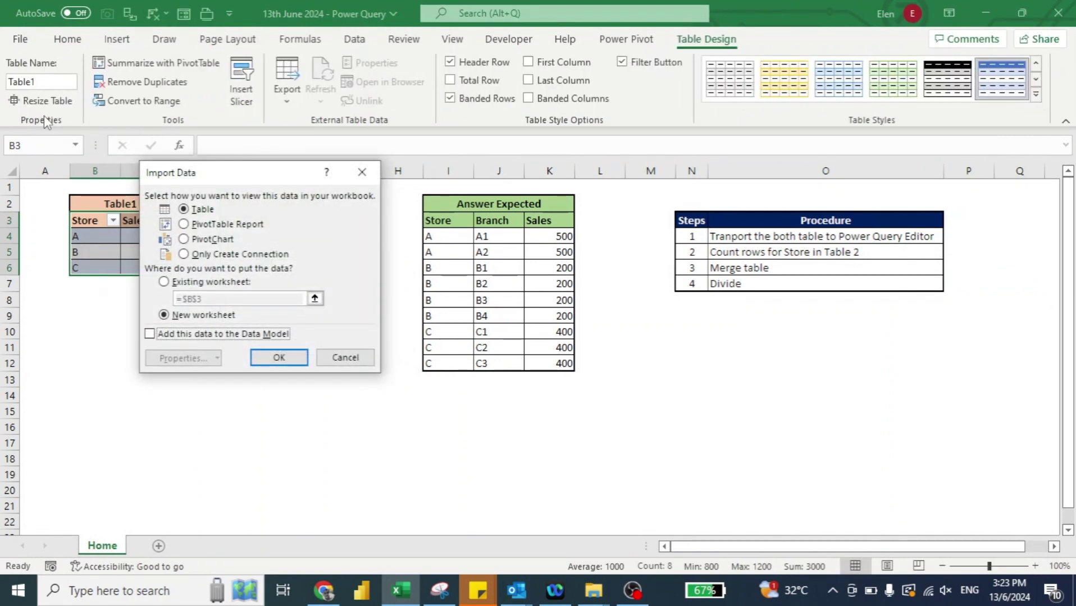
left_click(197, 256)
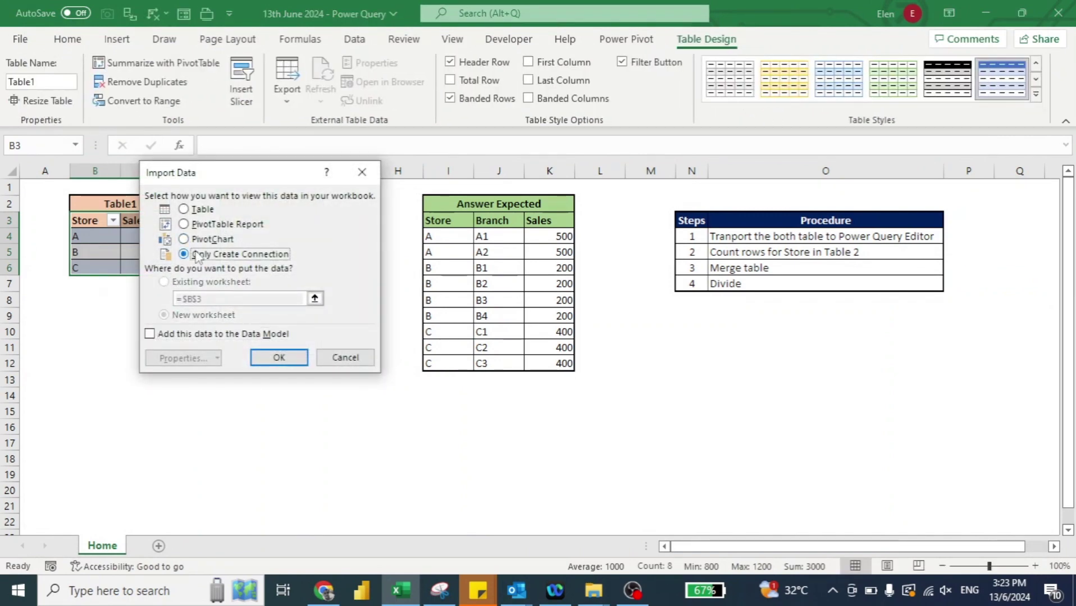
left_click(290, 362)
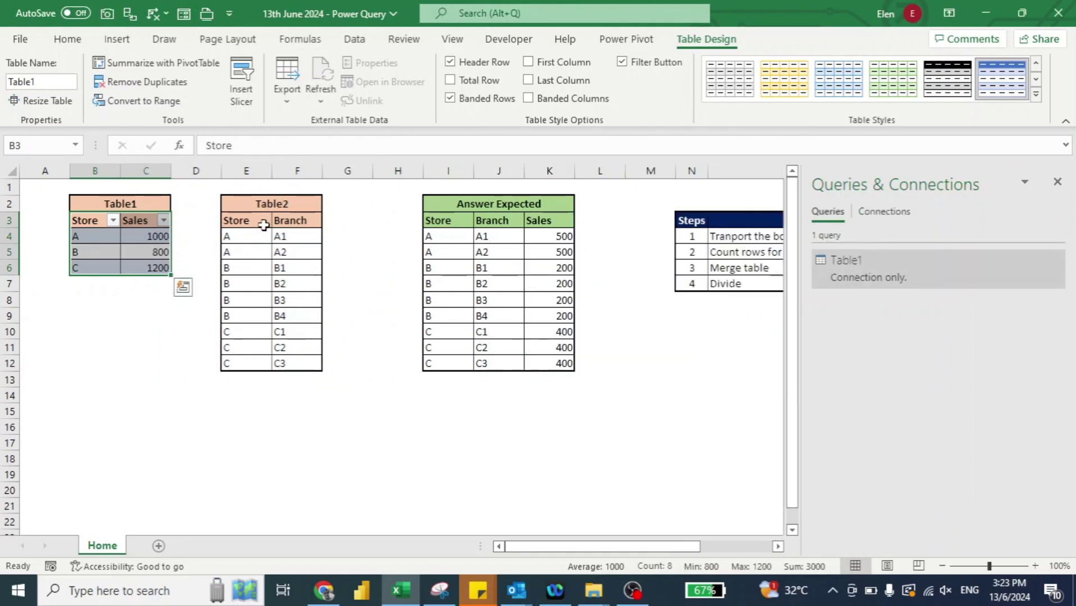
Bring the Table2 range E3:F12 into Power Query as a table with headers.
left_click(263, 224)
left_click(264, 224)
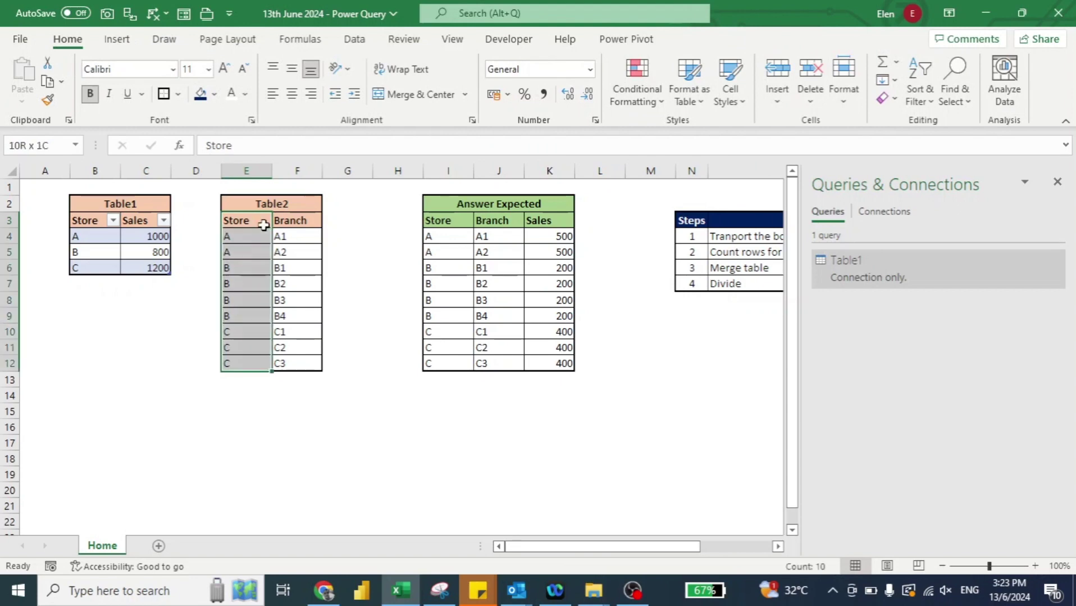
key("shift+Right")
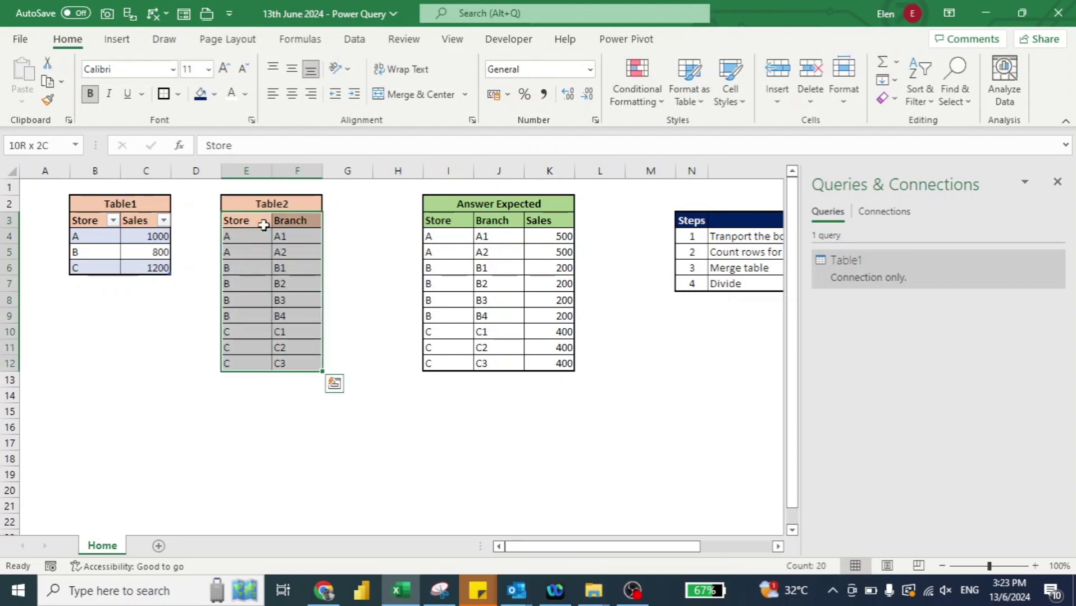
left_click(352, 39)
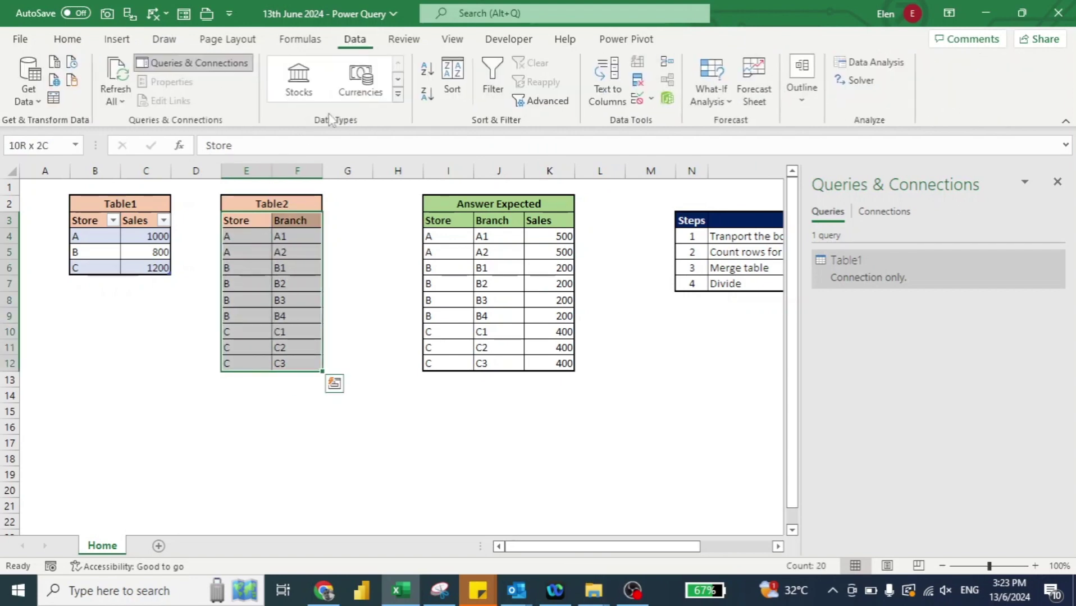
left_click(54, 101)
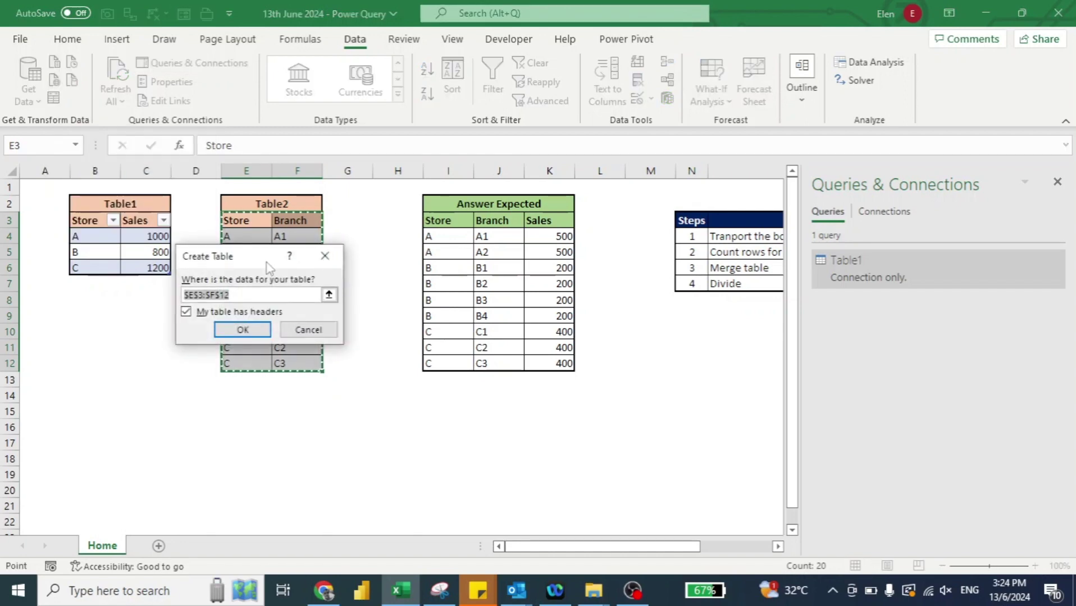
left_click(243, 330)
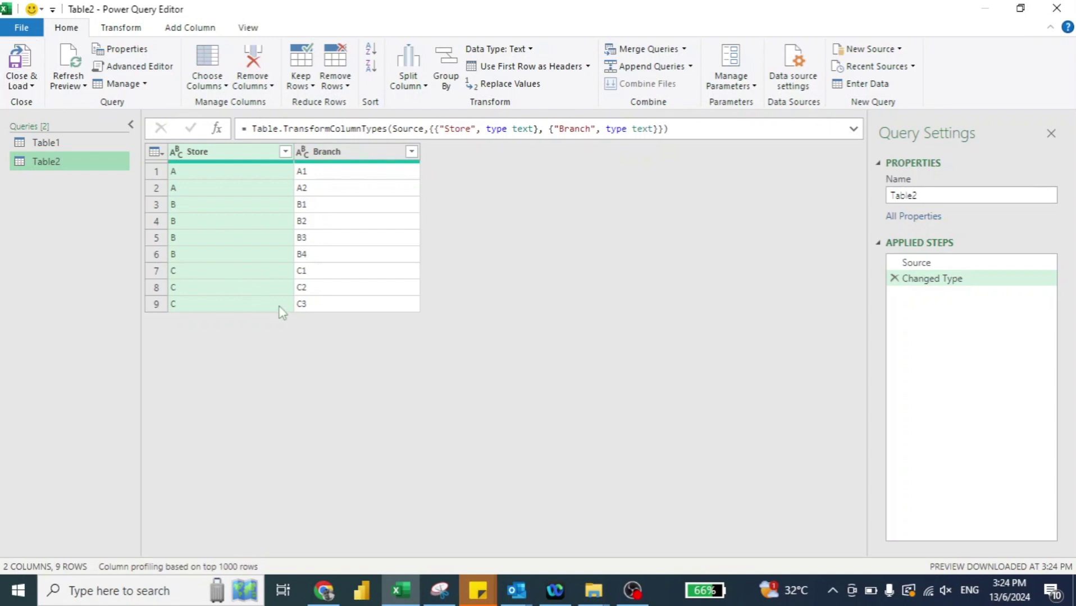
Duplicate the Table2 query and group the copy by Store, with a Count column that counts rows.
right_click(56, 164)
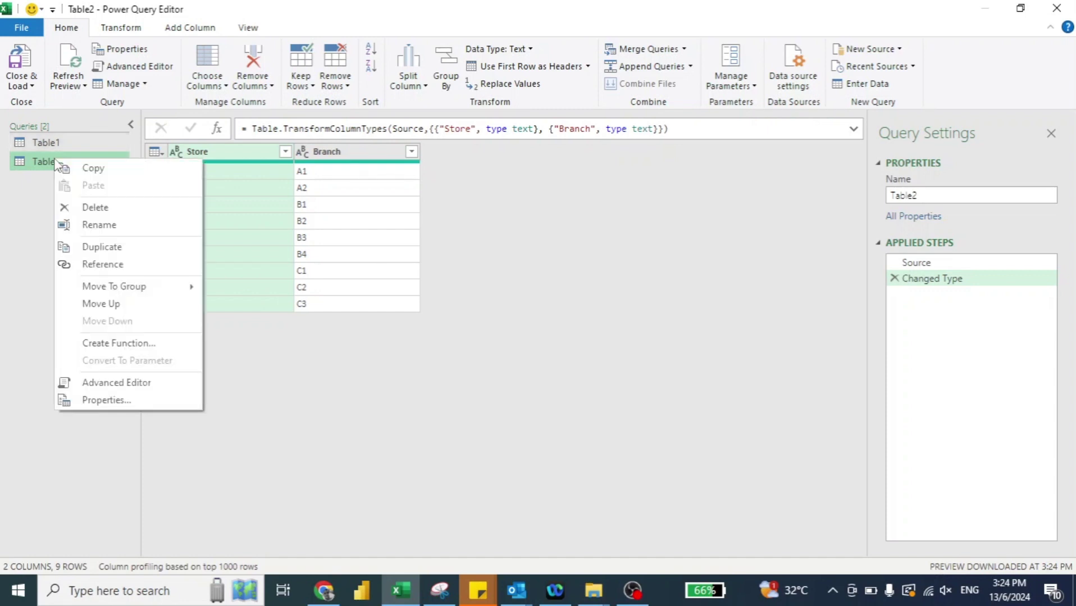
left_click(123, 247)
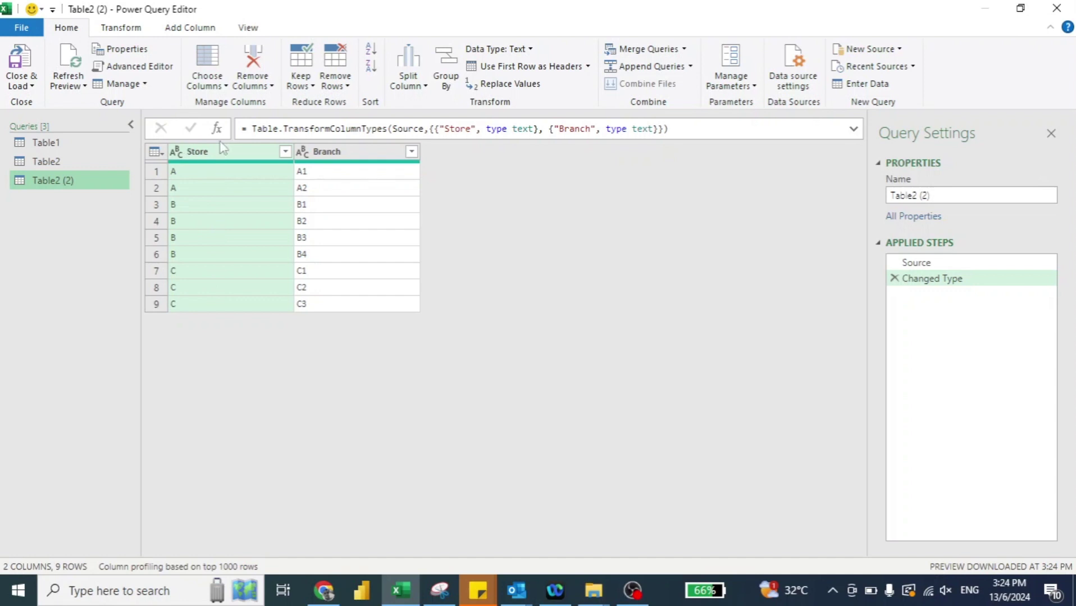
left_click(123, 29)
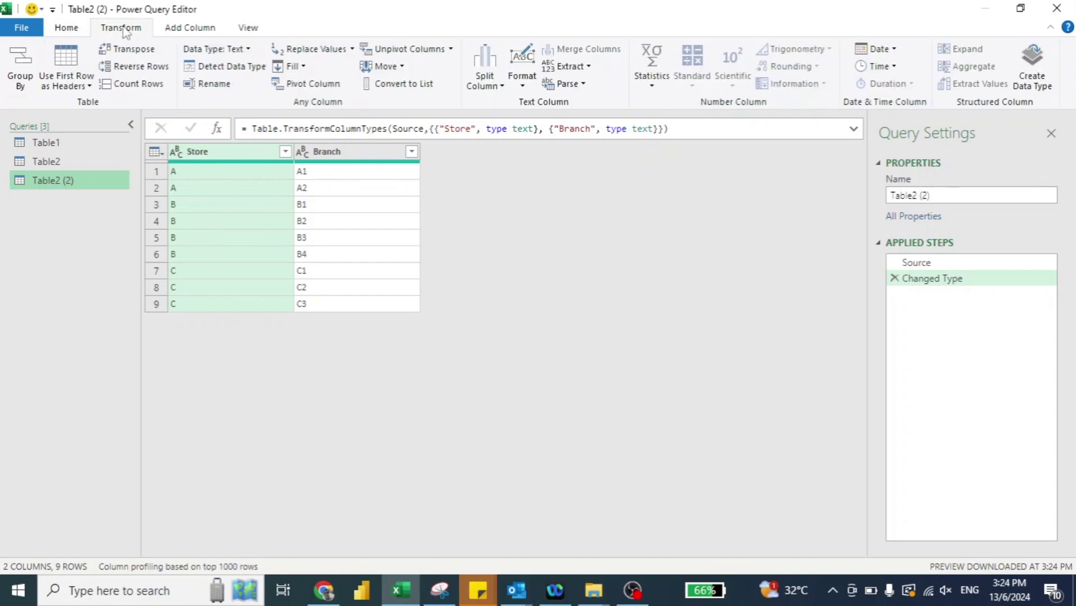
left_click(21, 59)
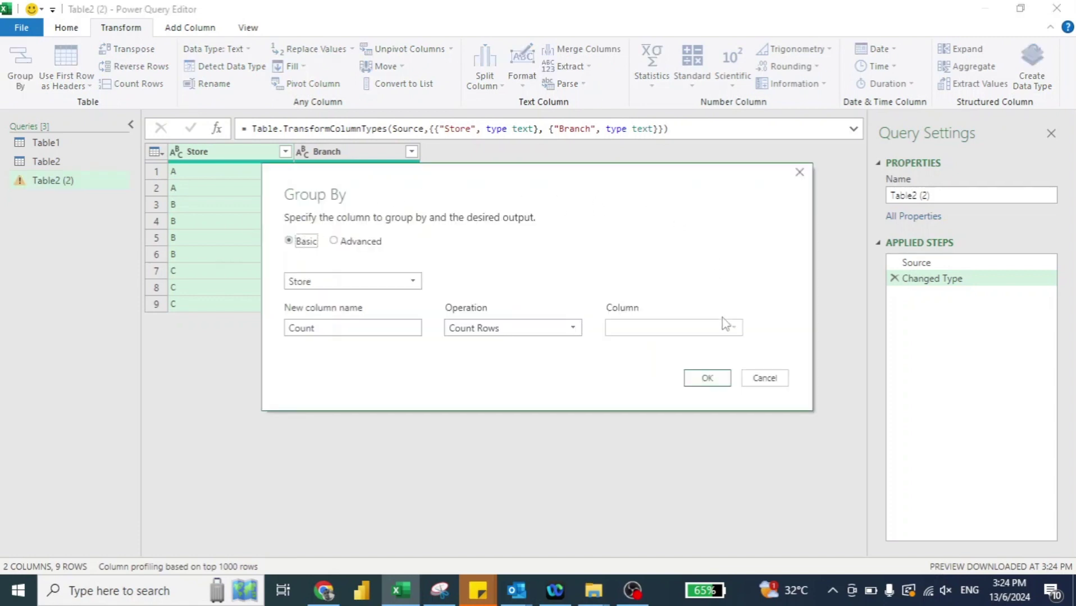
left_click(337, 287)
left_click(302, 300)
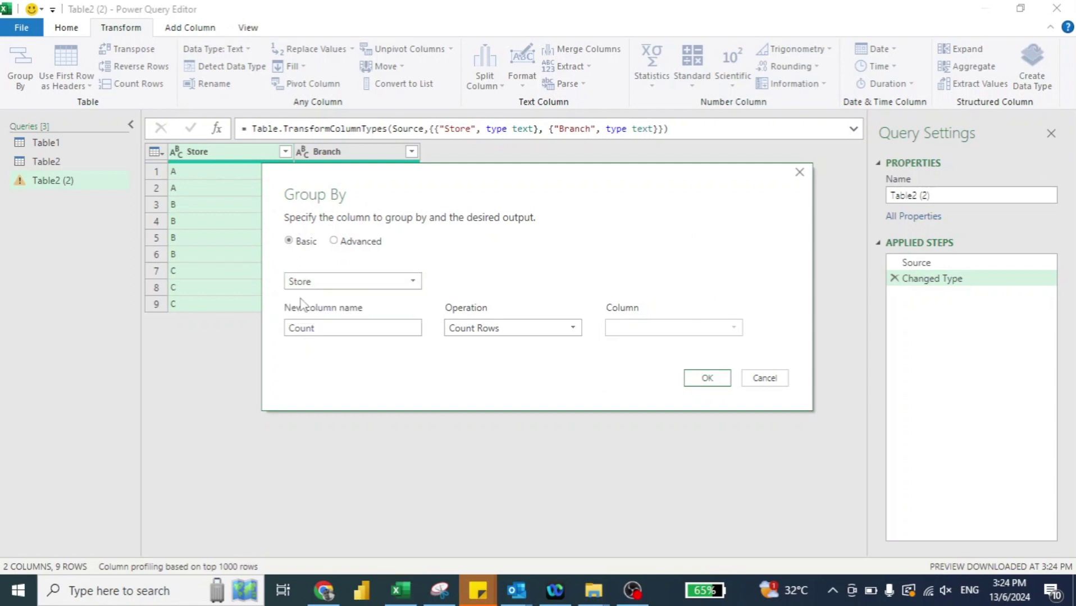
left_click(708, 379)
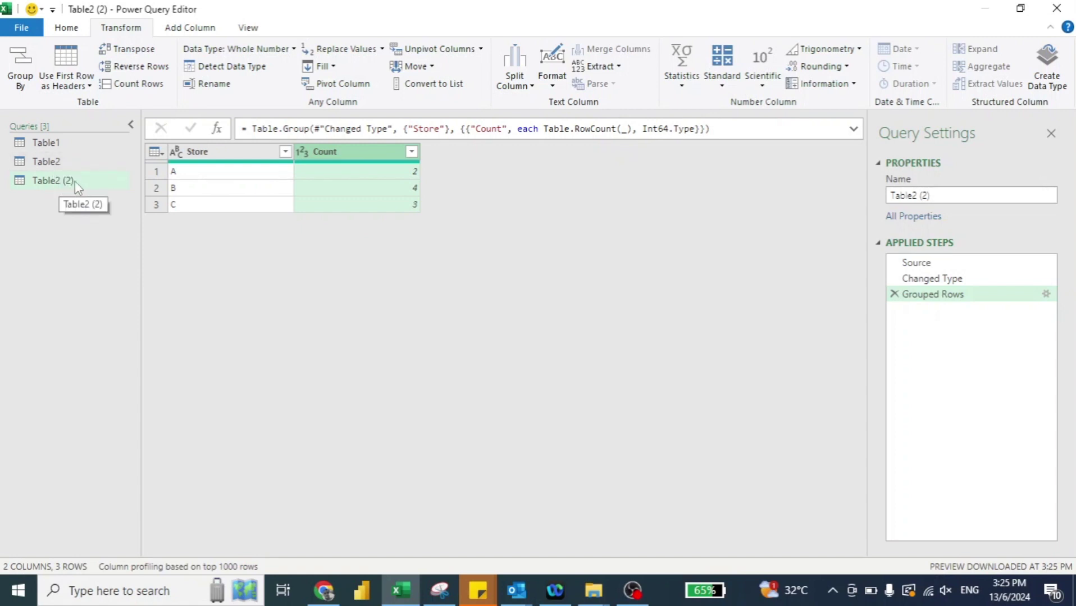
Merge the grouped Table2 (2) query with Table2, matching on the Store columns with a Left Outer join.
left_click(68, 30)
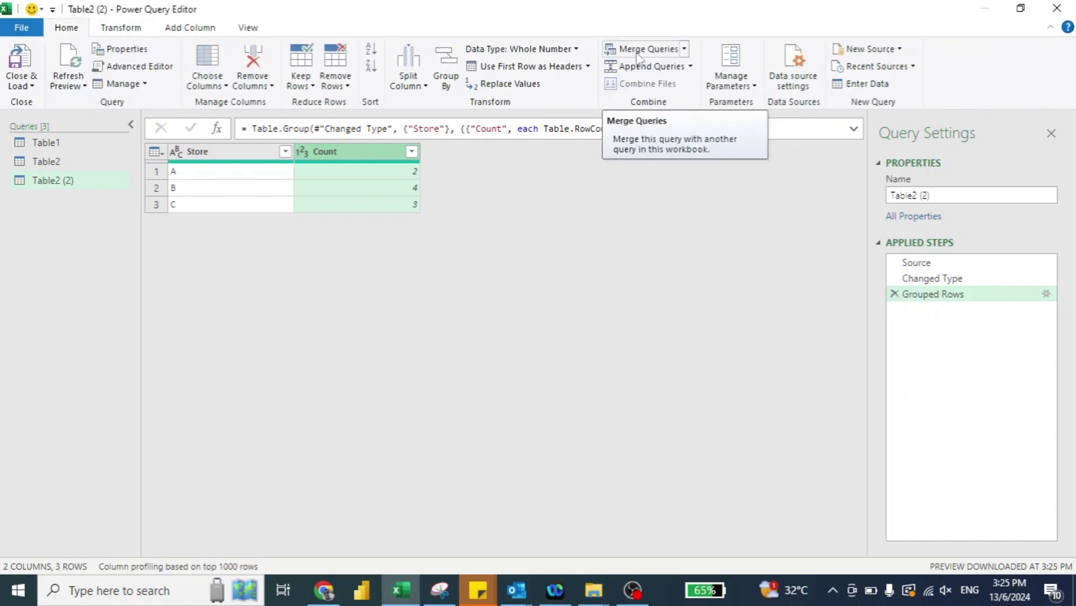
left_click(660, 56)
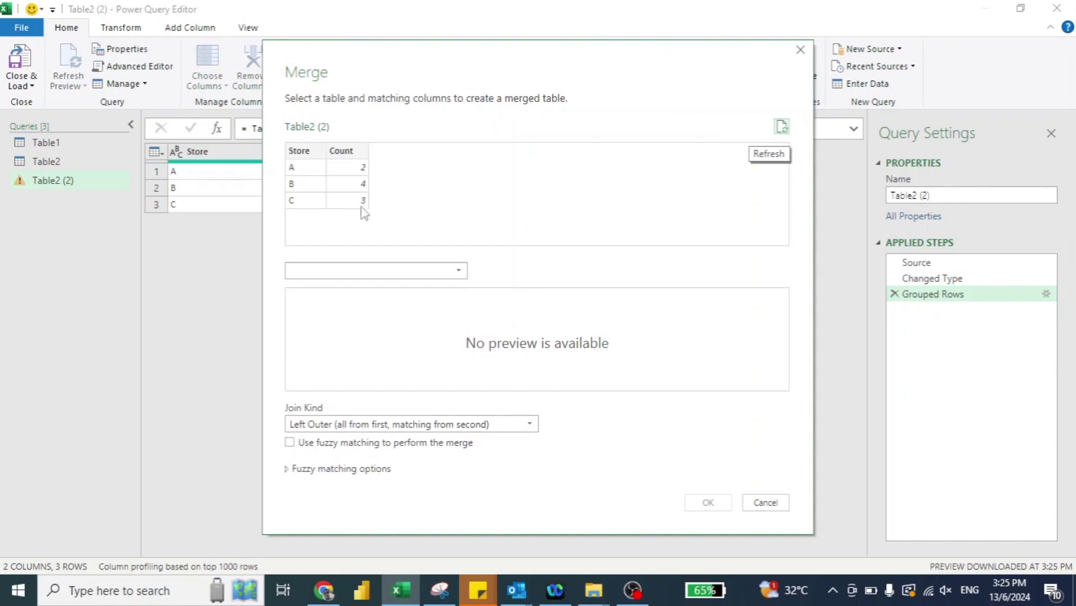
left_click(451, 273)
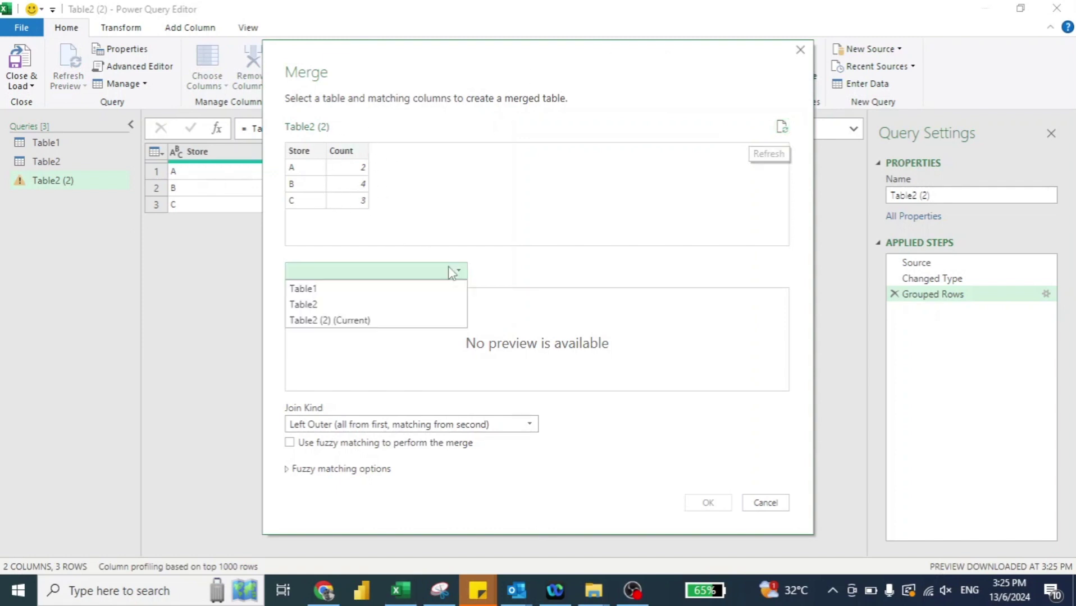
left_click(370, 306)
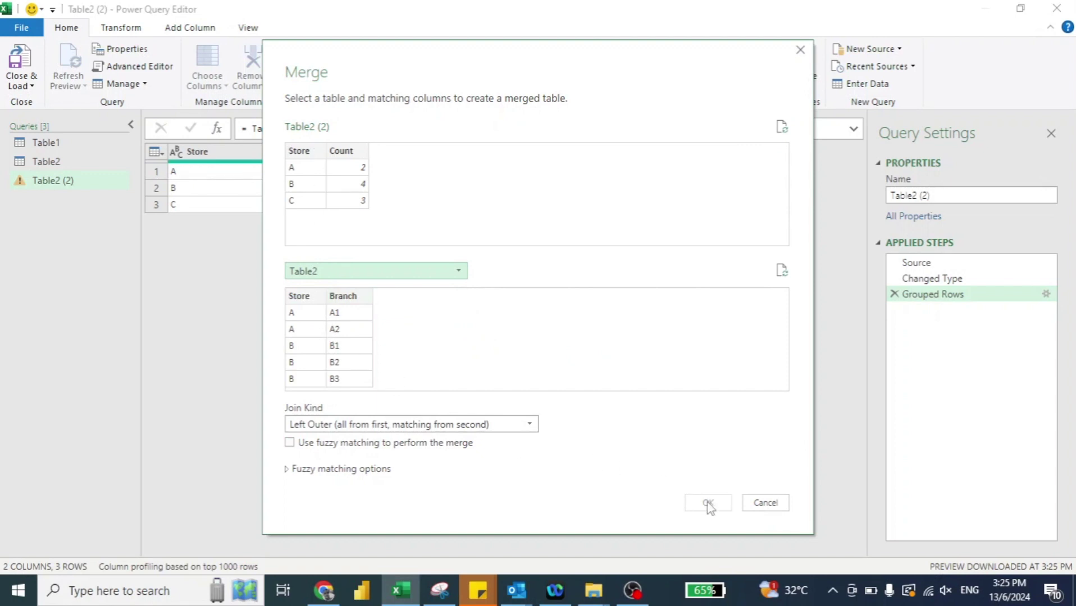
left_click(301, 153)
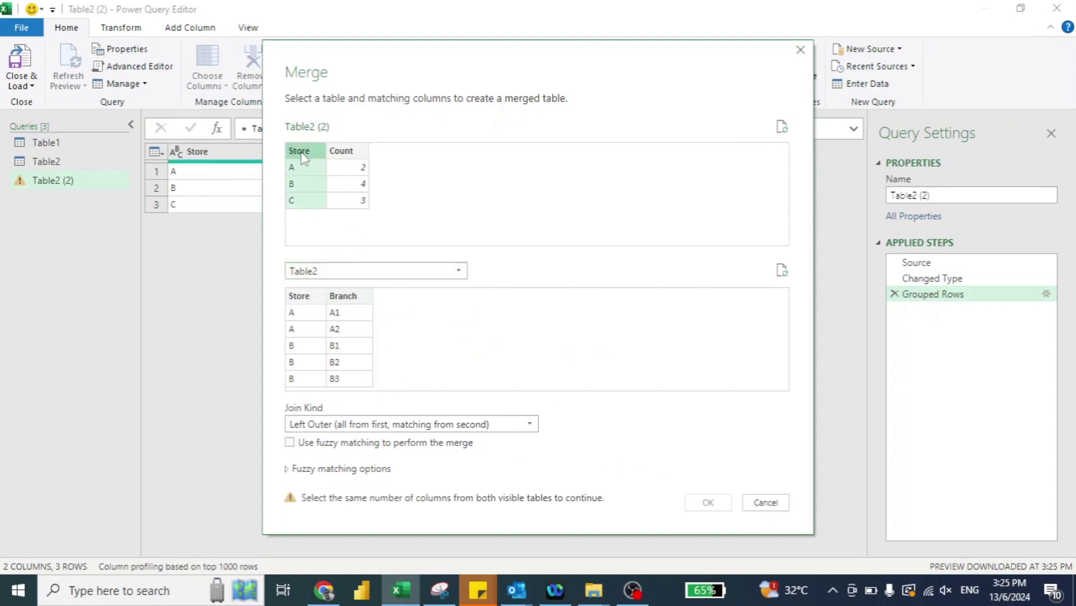
left_click(311, 301)
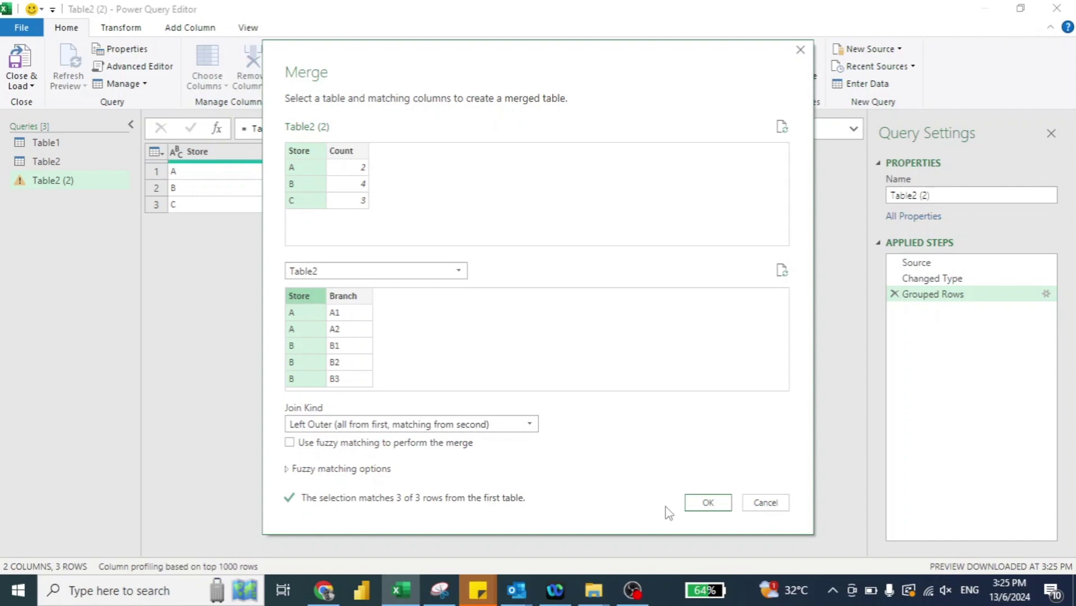
left_click(707, 504)
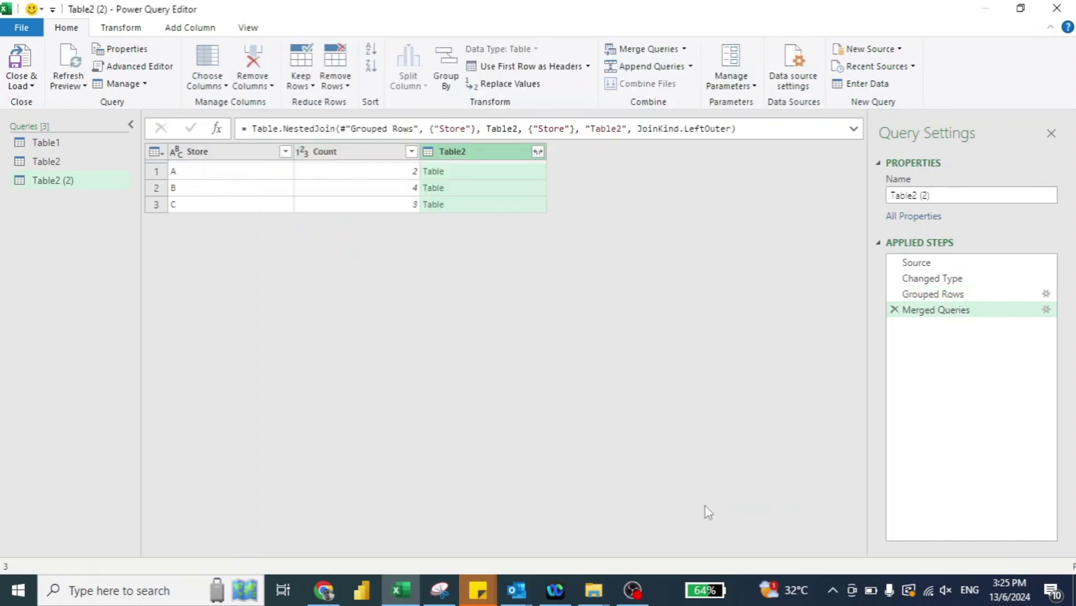
Expand the merged Table2 column to only the Branch field, without the original column name as prefix.
left_click(537, 153)
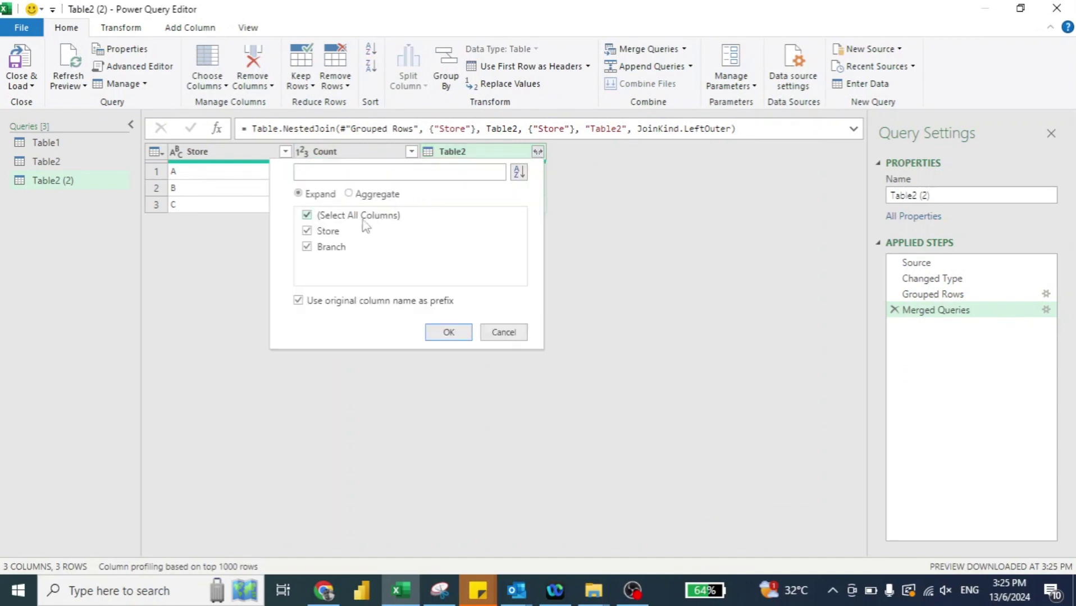
left_click(332, 231)
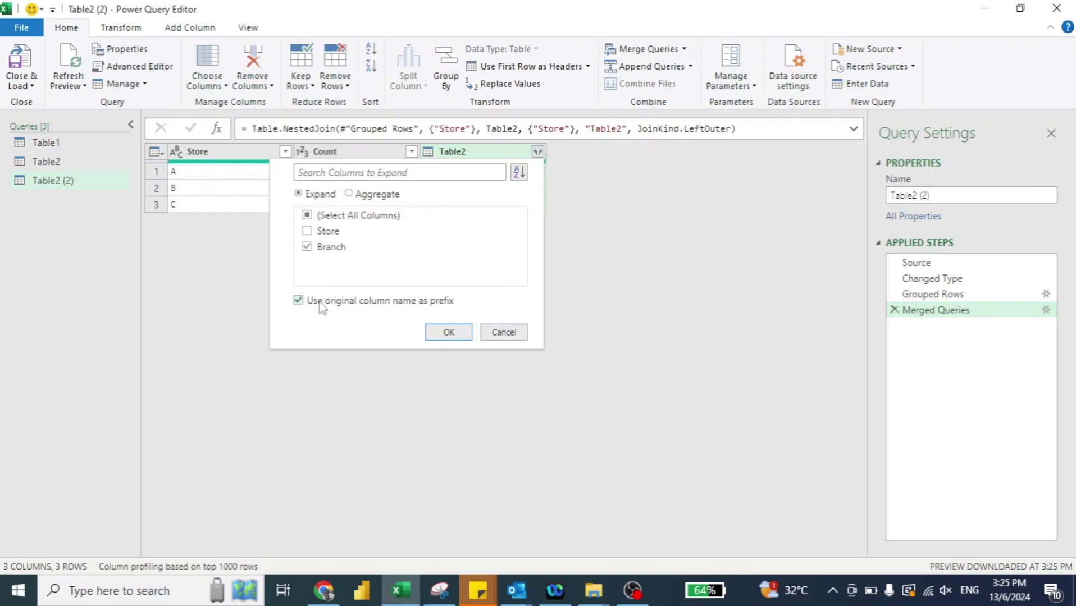
left_click(450, 334)
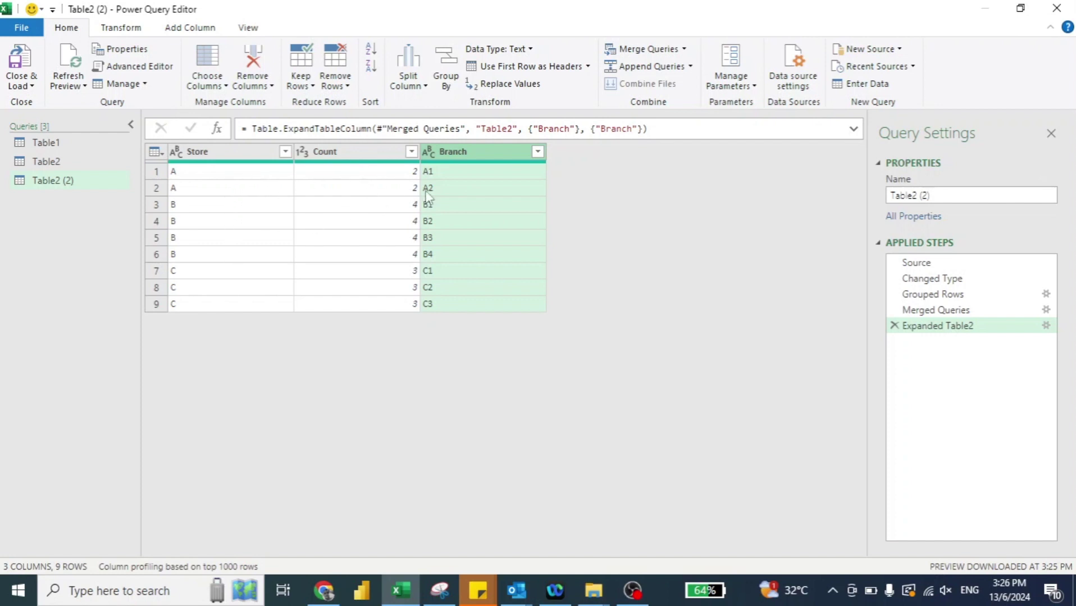
Move the Branch column before Count and merge Table2 (2) with Table1 as a new query, matching on Store with a Left Outer join.
left_click_drag(443, 149, 338, 153)
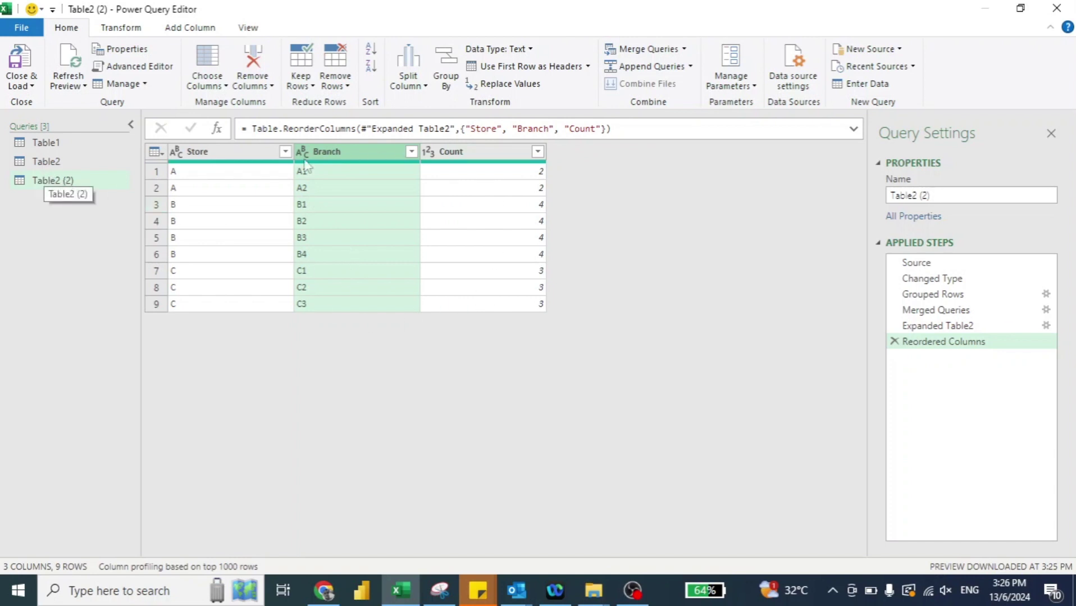
left_click(684, 50)
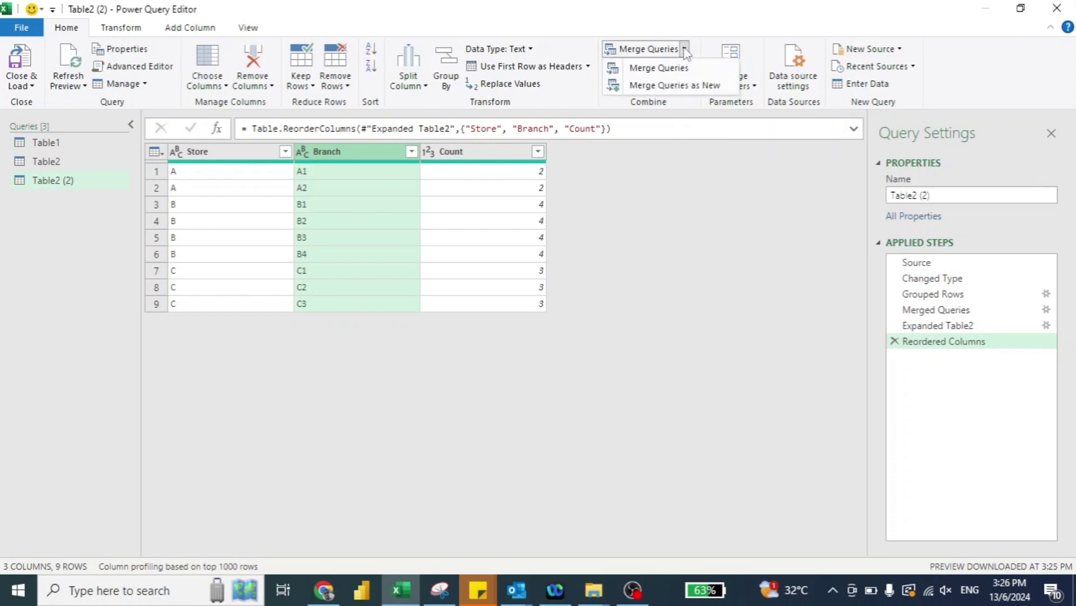
left_click(674, 87)
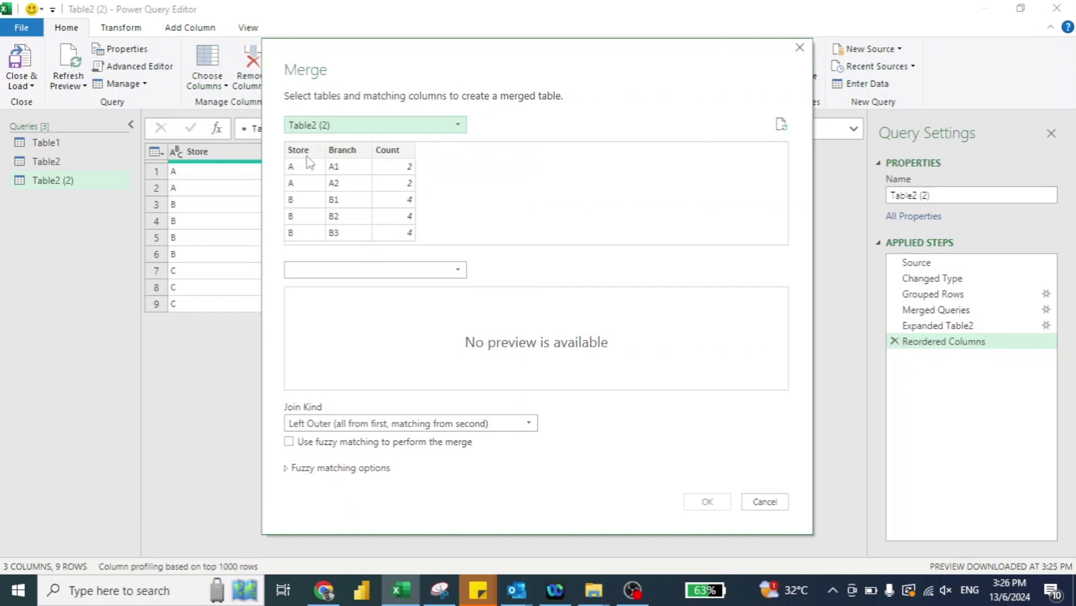
left_click(458, 270)
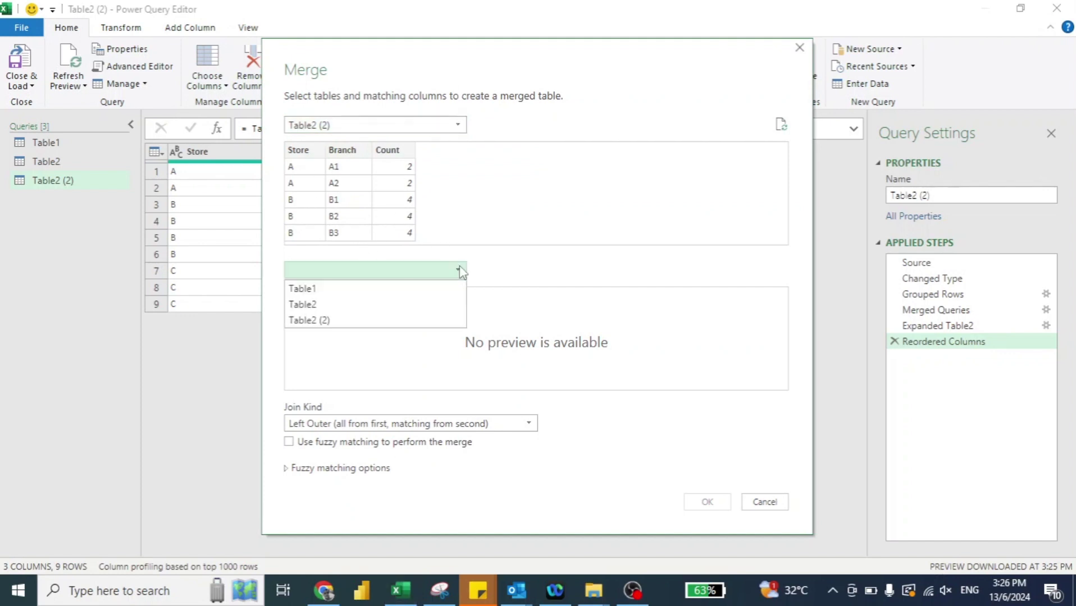
left_click(339, 289)
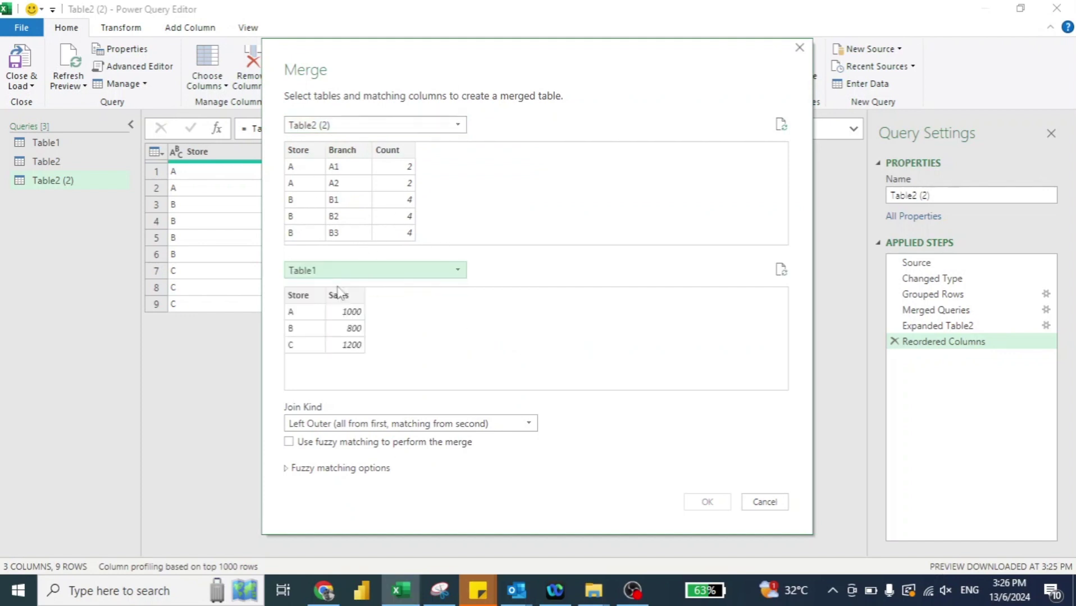
left_click(304, 152)
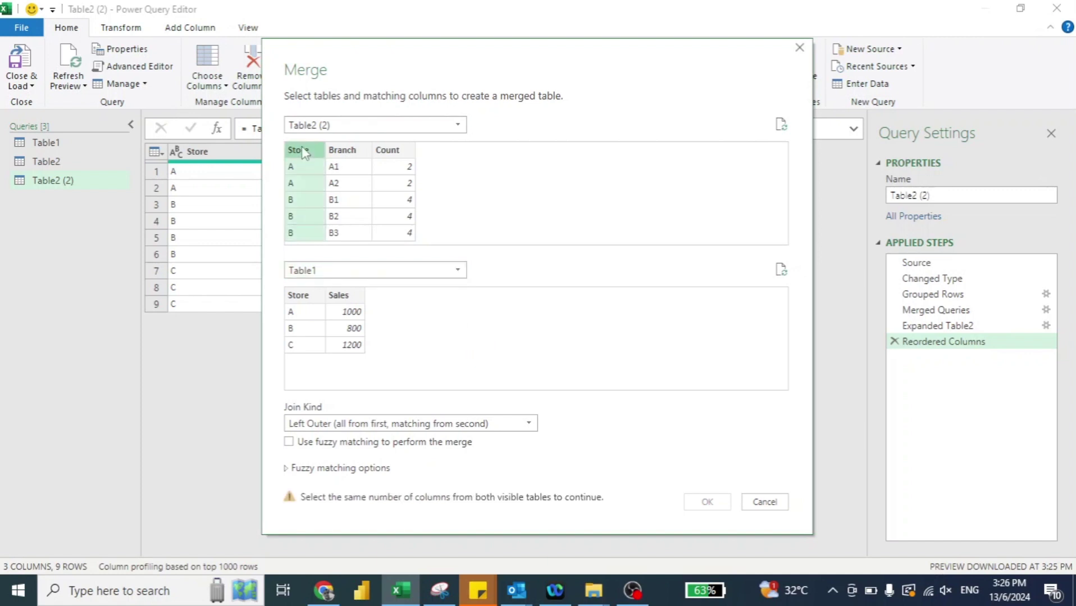
left_click(301, 296)
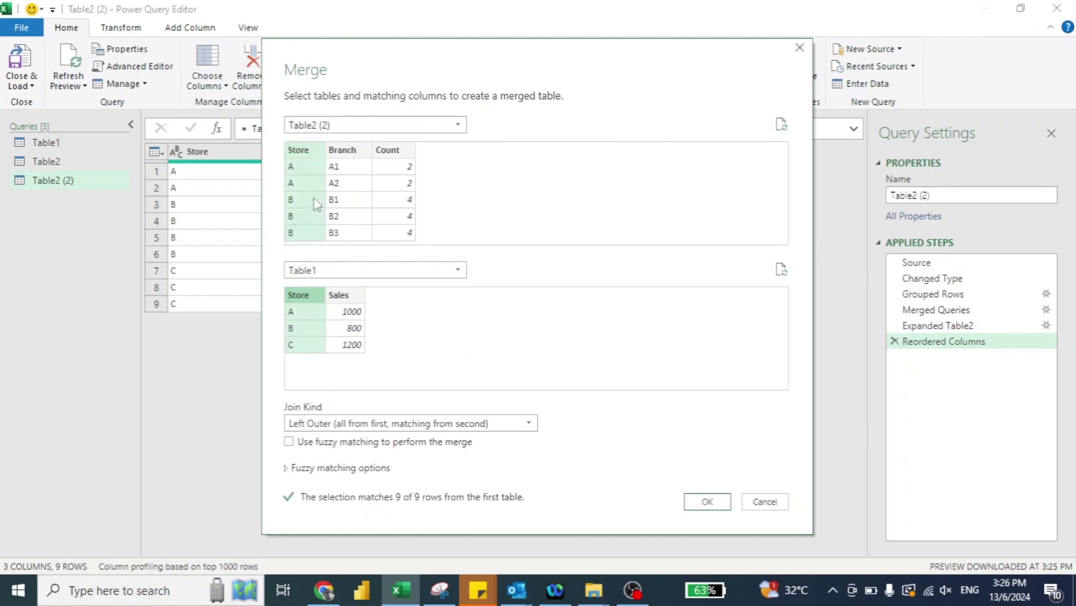
left_click(705, 501)
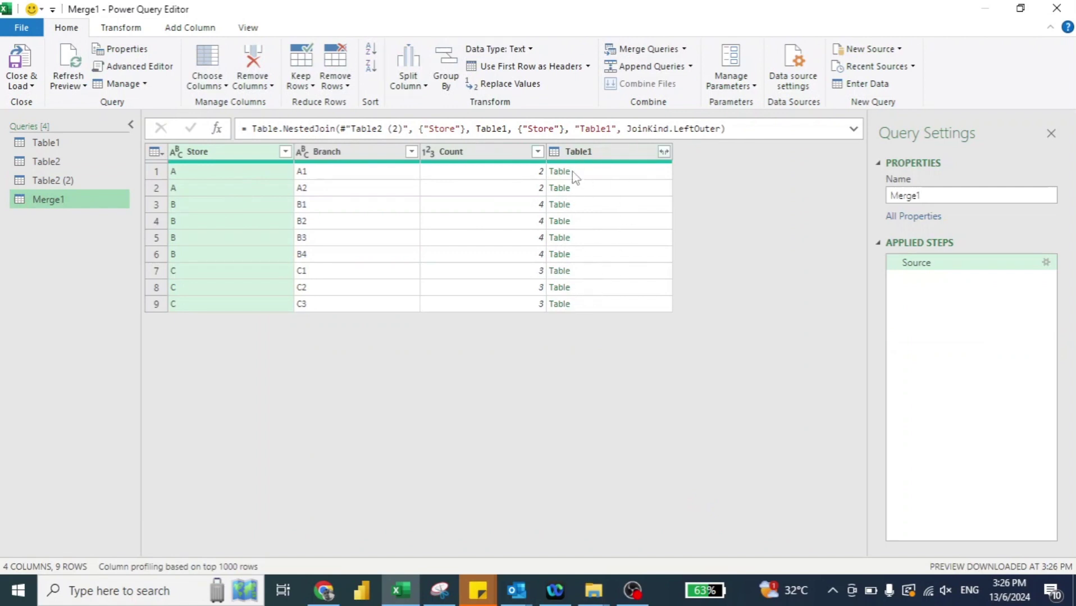
Expand the merged Table1 column to only the Sales field, without the original column name as prefix.
left_click(664, 152)
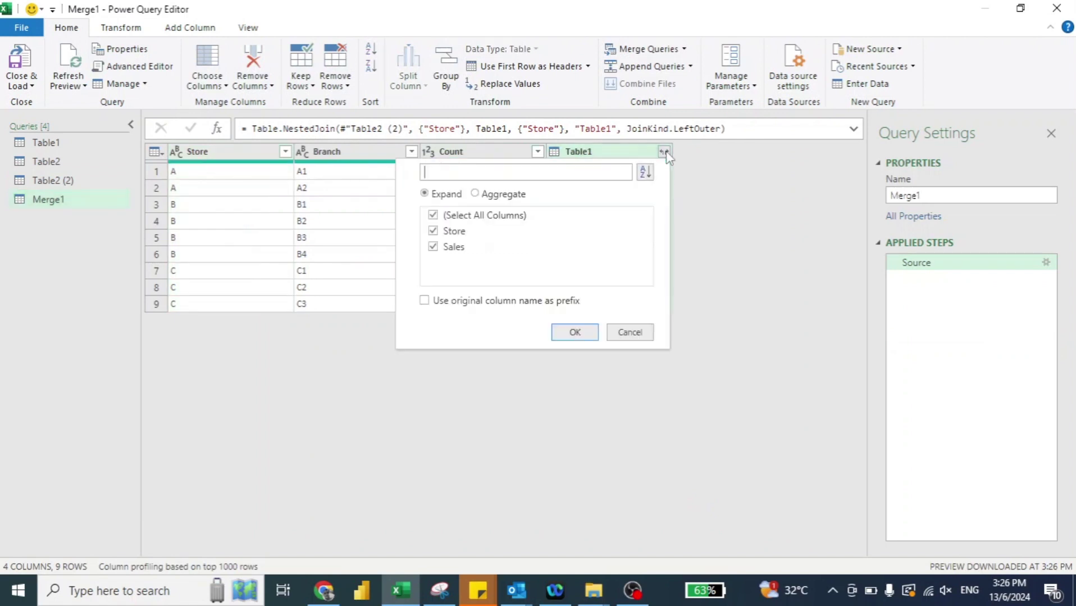
left_click(433, 231)
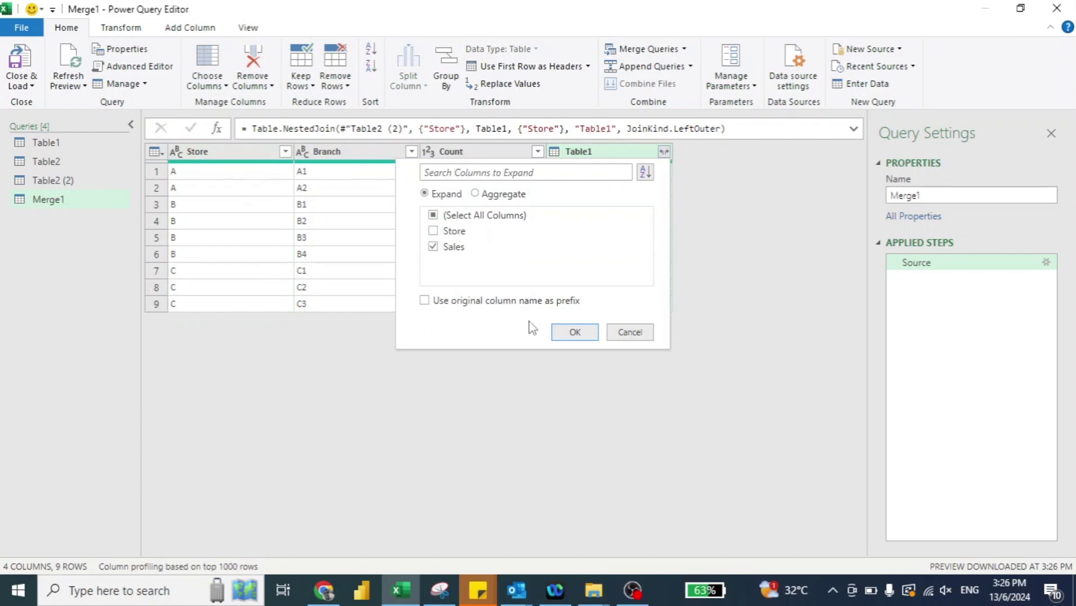
left_click(575, 334)
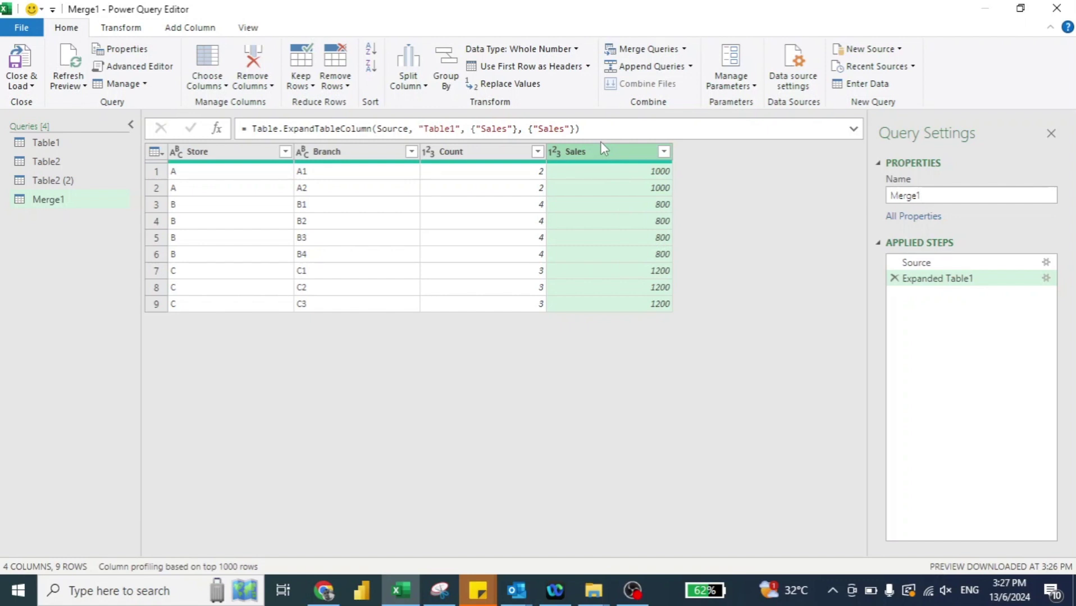
Add a standard division column that divides Sales by Count in the Merge1 query.
left_click(492, 155, "ctrl")
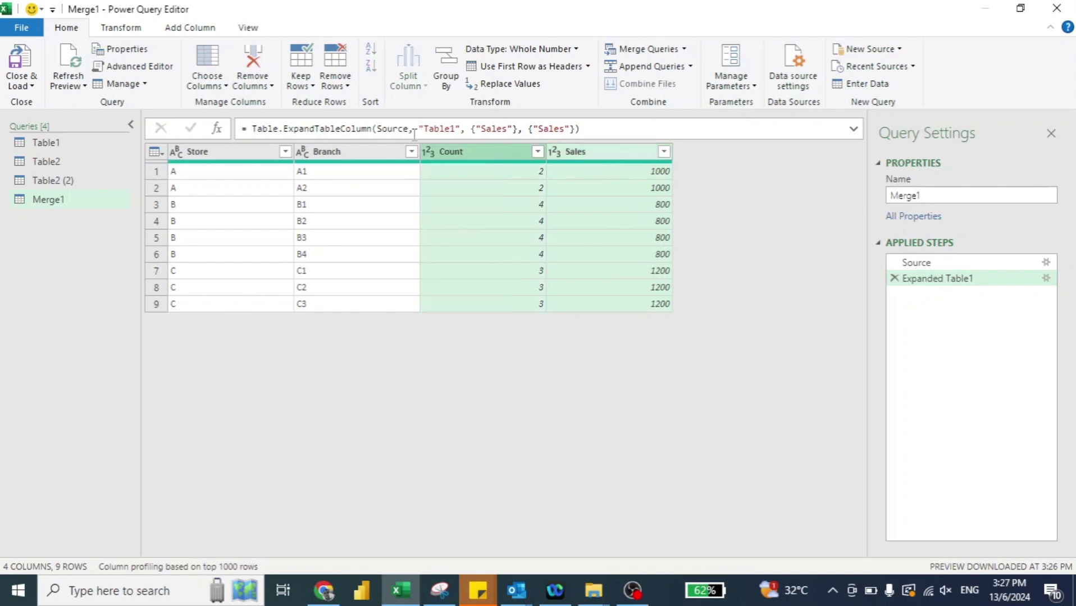
left_click(189, 33)
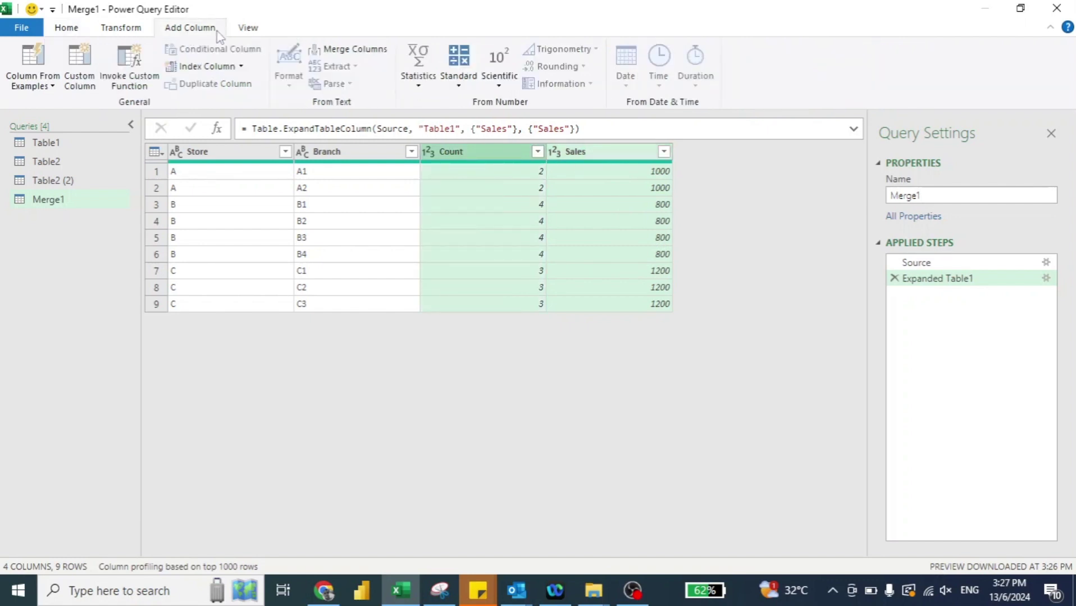
left_click(456, 84)
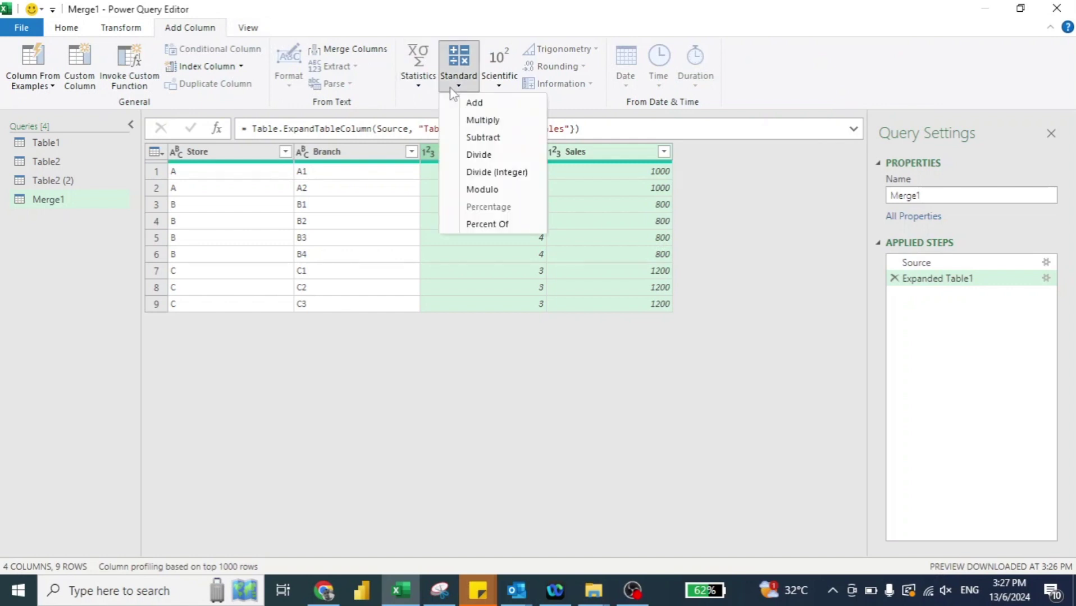
left_click(486, 157)
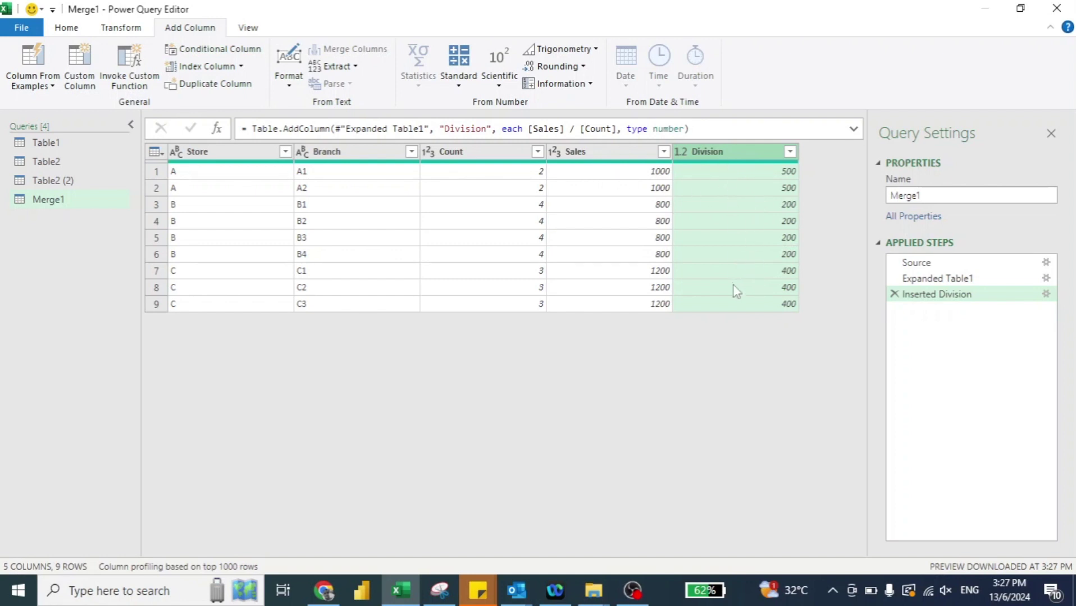
Remove the Count and original Sales columns and rename the Division column to Sales.
left_click(457, 149)
key("shift+Right")
key("Delete")
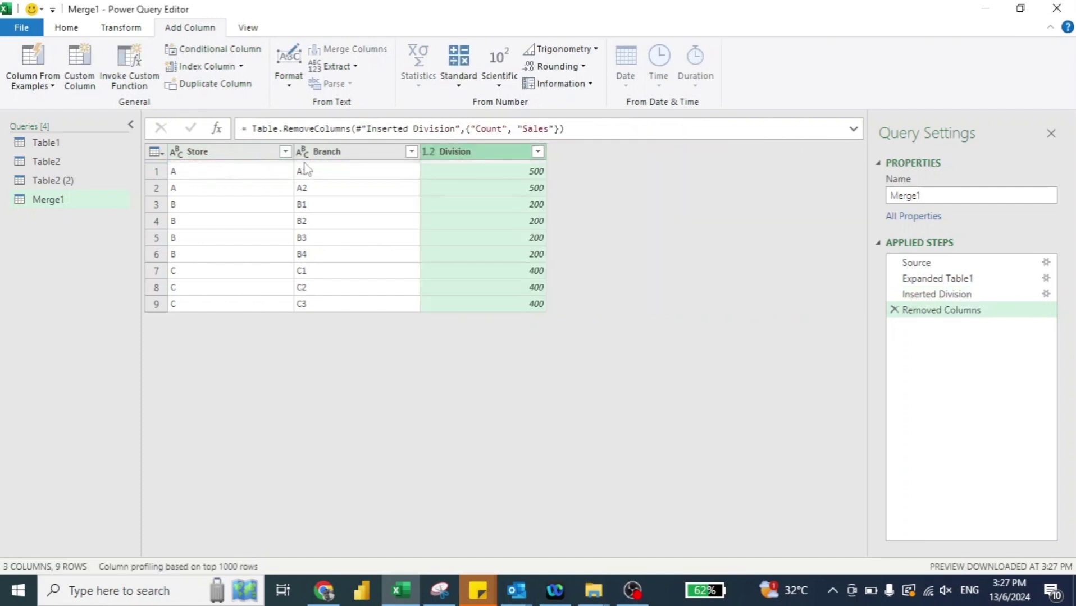
double_click(460, 152)
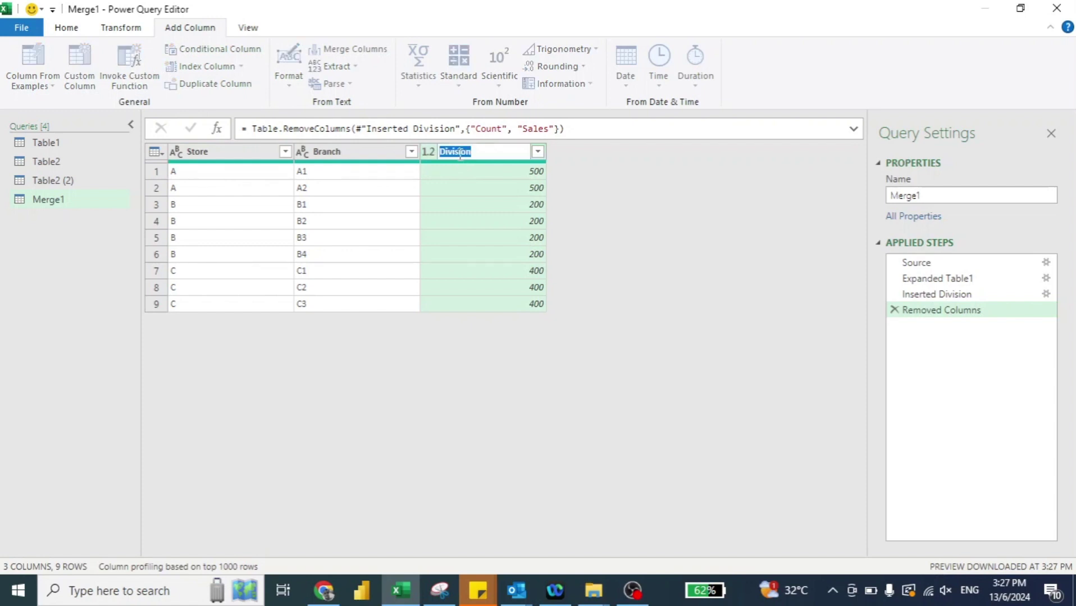
type("Sales")
key("Return")
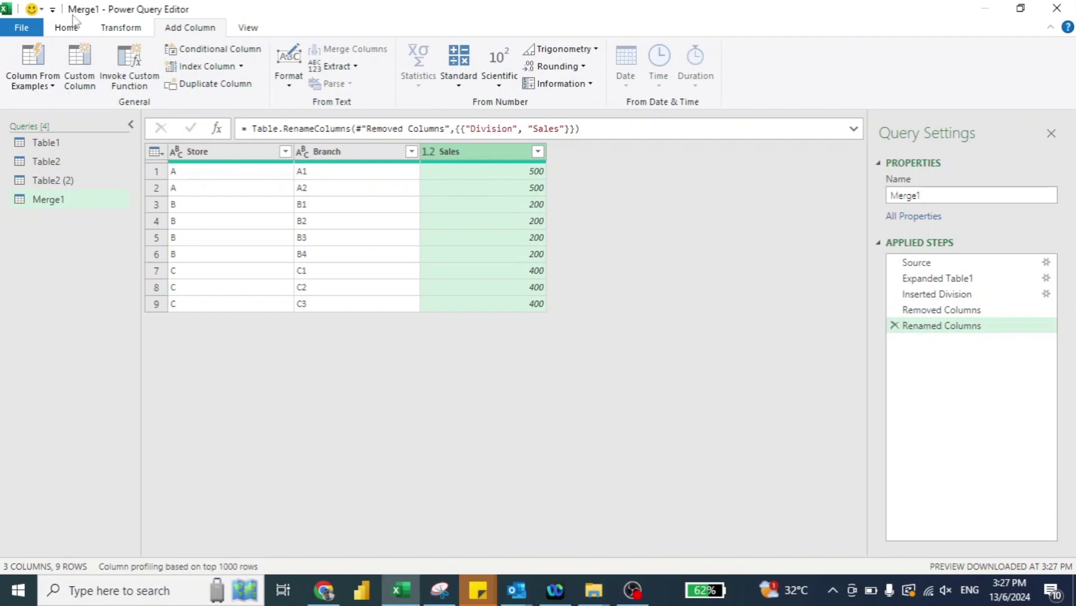
Close and load the queries into the workbook, and move the Home sheet in front of the other sheets.
left_click(61, 30)
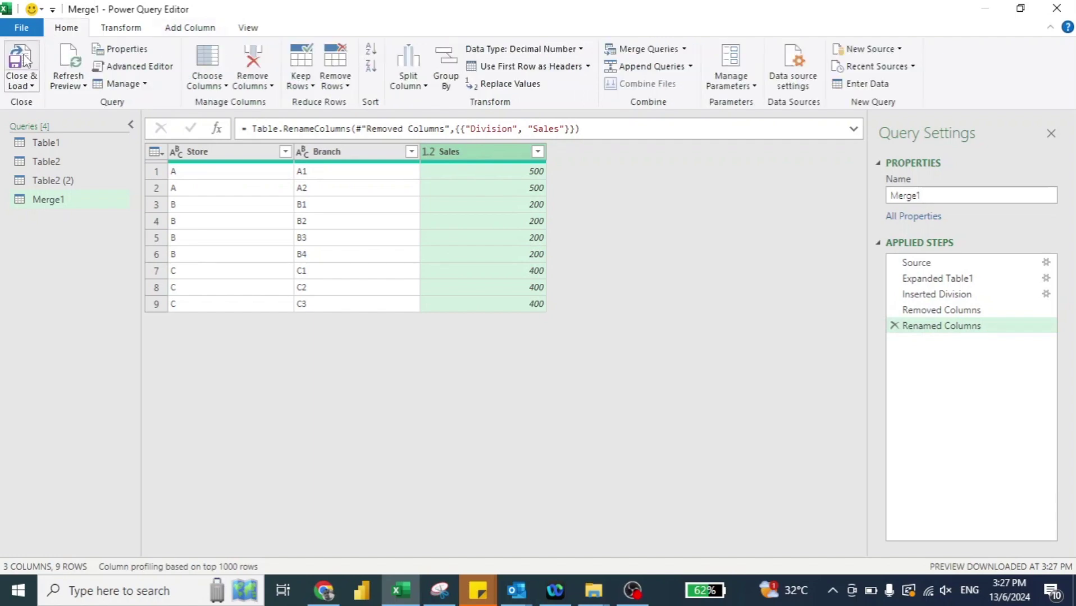
left_click(24, 59)
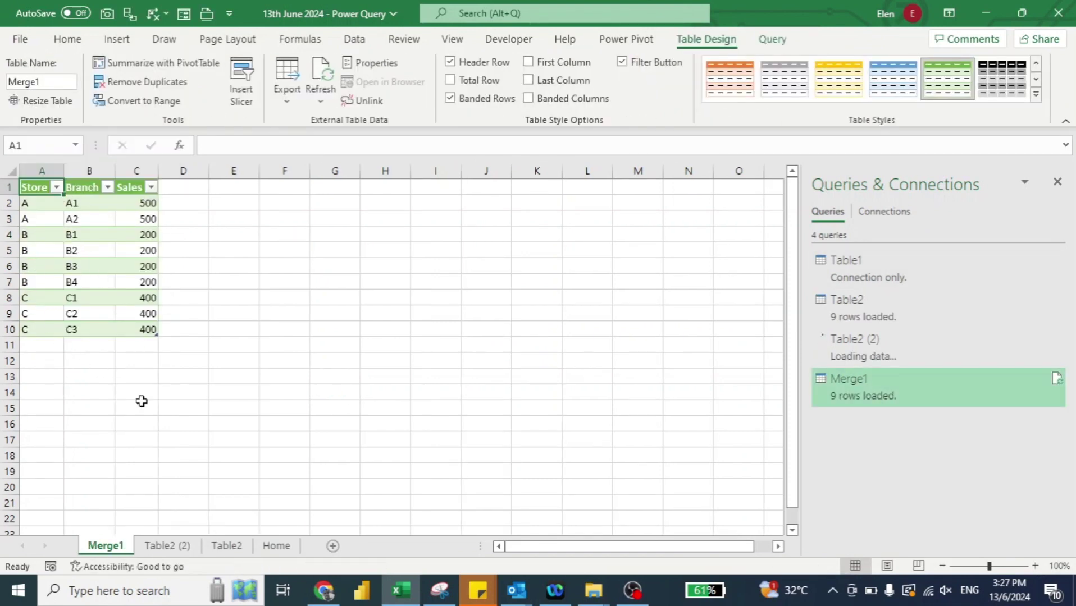
left_click(283, 549)
left_click_drag(284, 549, 83, 547)
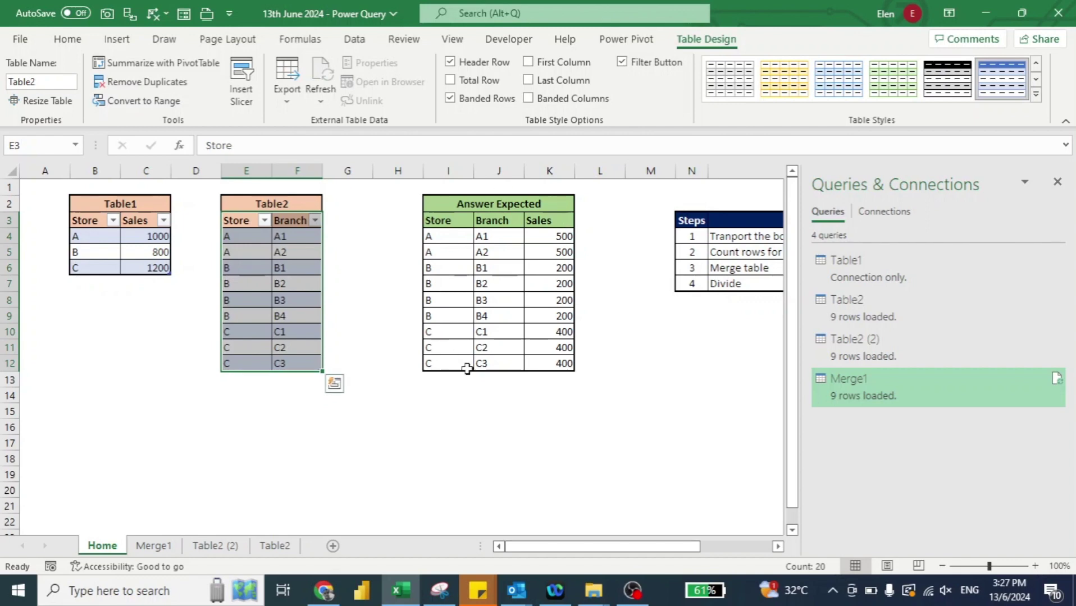
Add a row below store C in Table1 on the Home sheet, with store D and sales 5000.
left_click(152, 544)
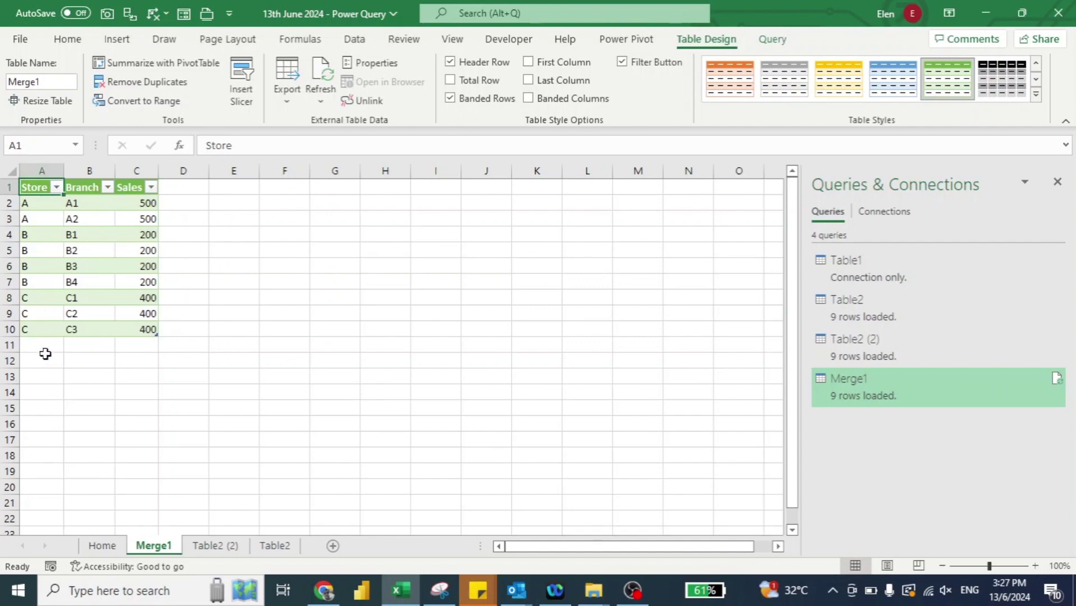
left_click(90, 547)
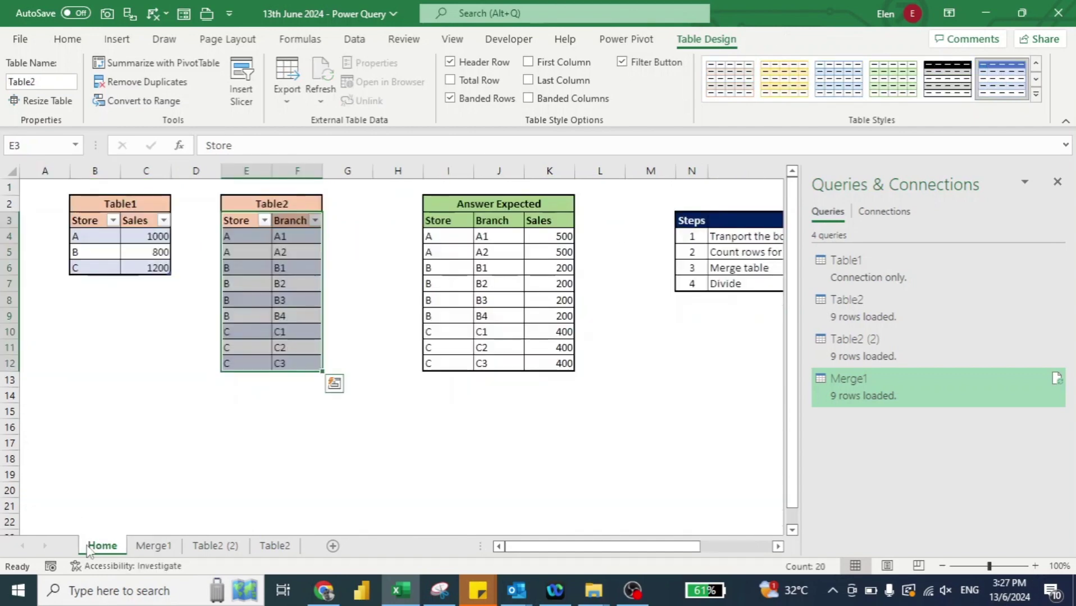
left_click(90, 279)
type("D")
key("Tab")
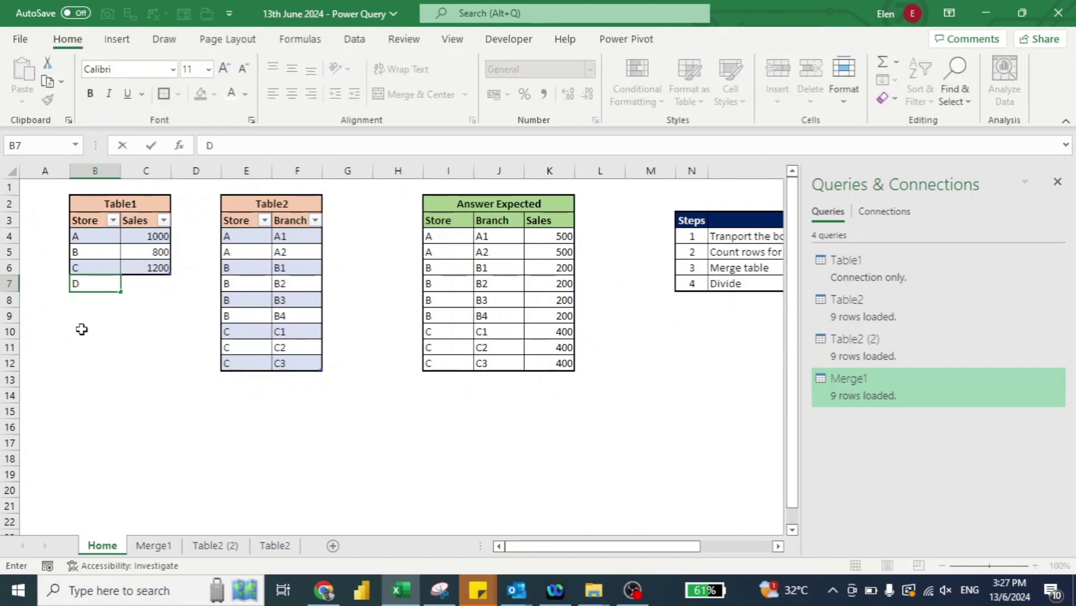
type("5000")
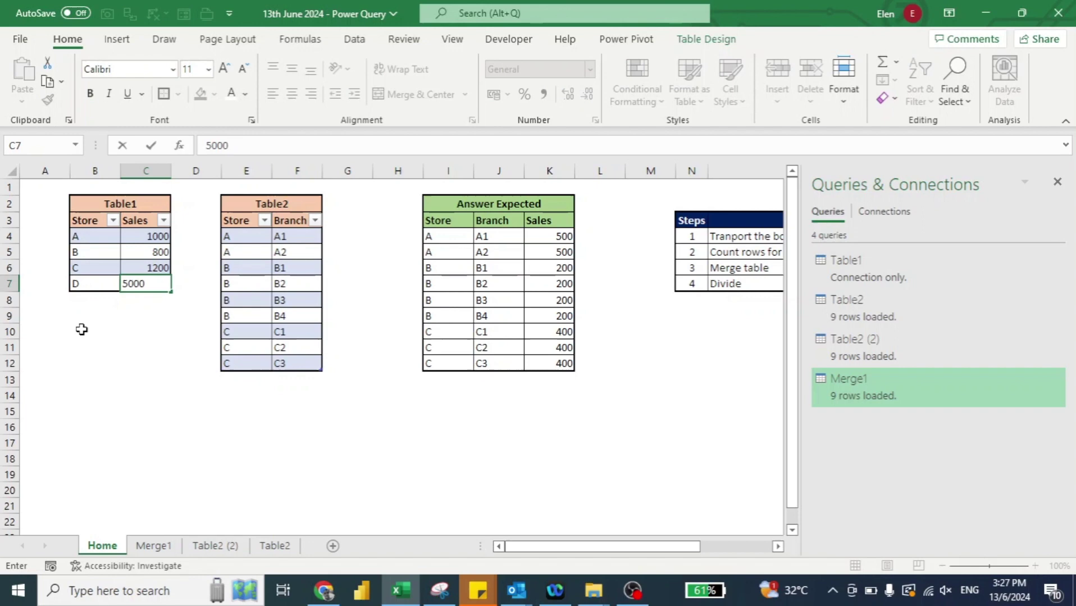
key("Return")
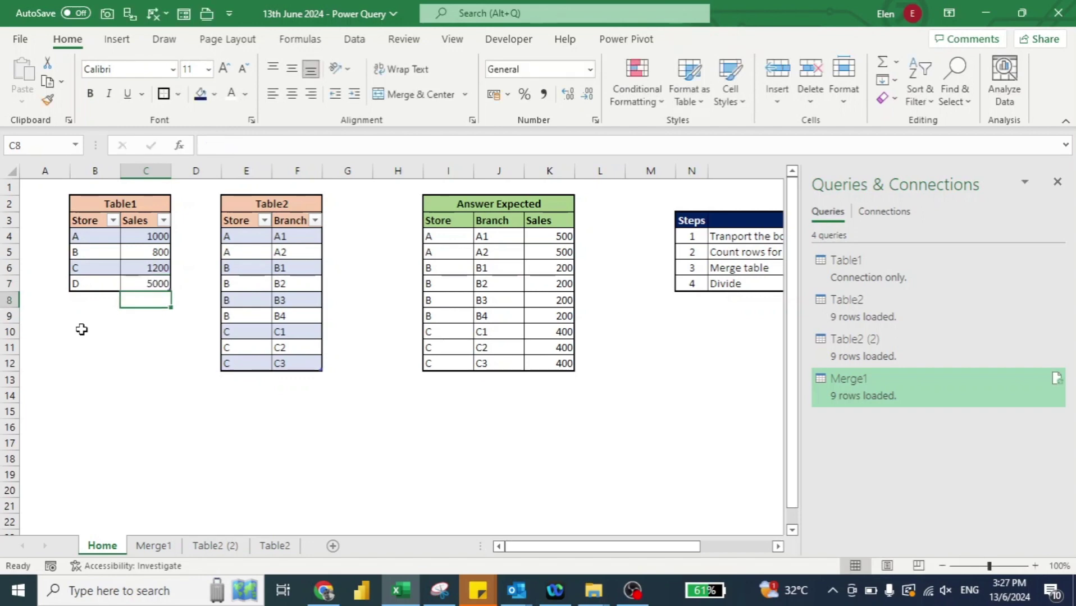
Add branches D1, D2, D3 and D4 below the last row of Table2, entering store D beside D1.
left_click(231, 366)
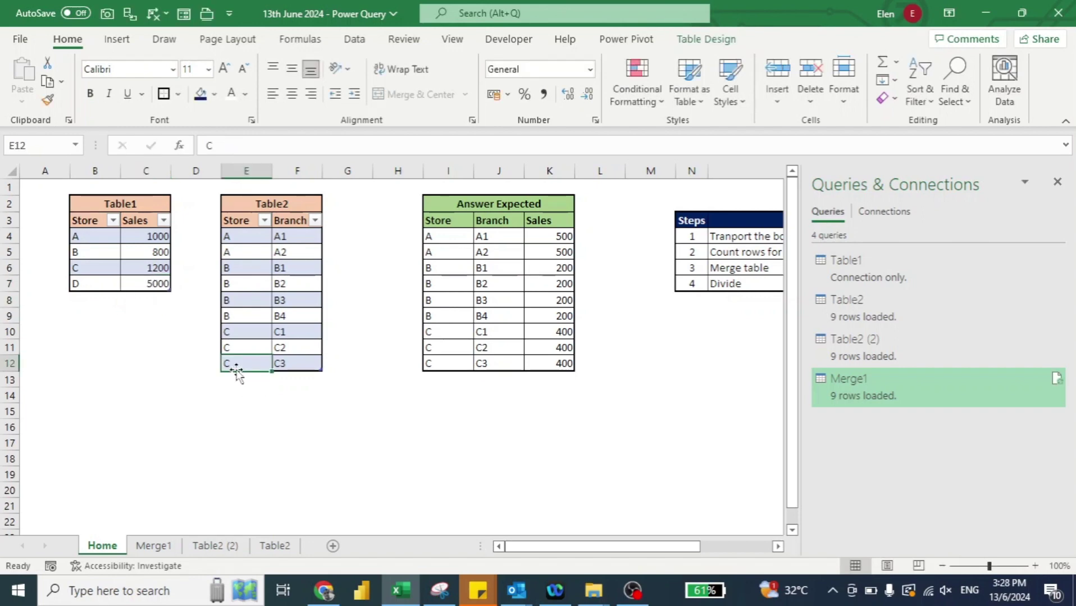
left_click(237, 374)
type("D")
key("Tab")
type("D1")
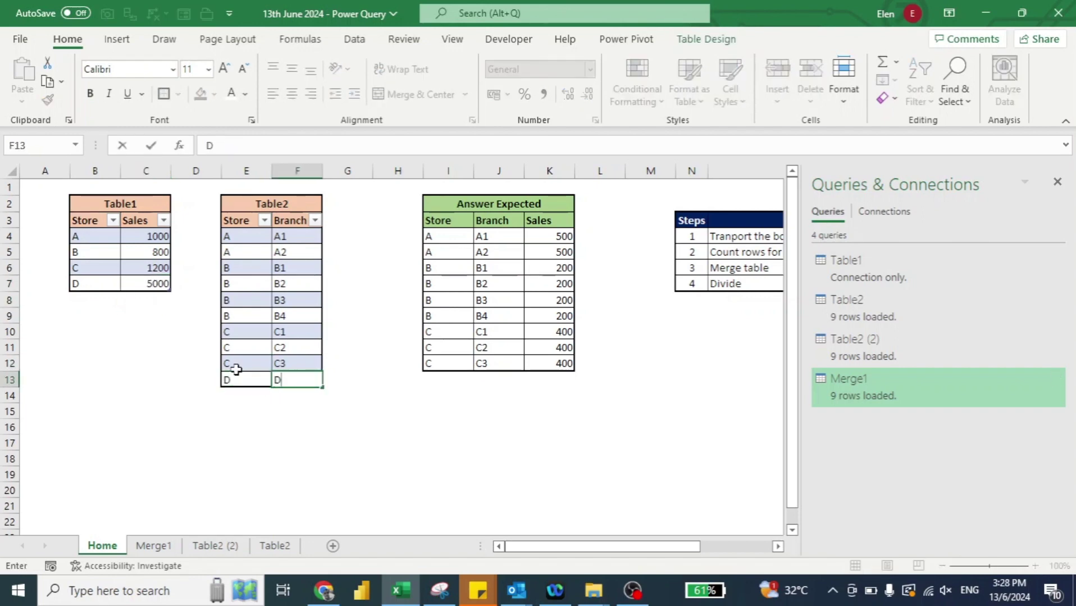
key("Return")
type("D2")
key("Return")
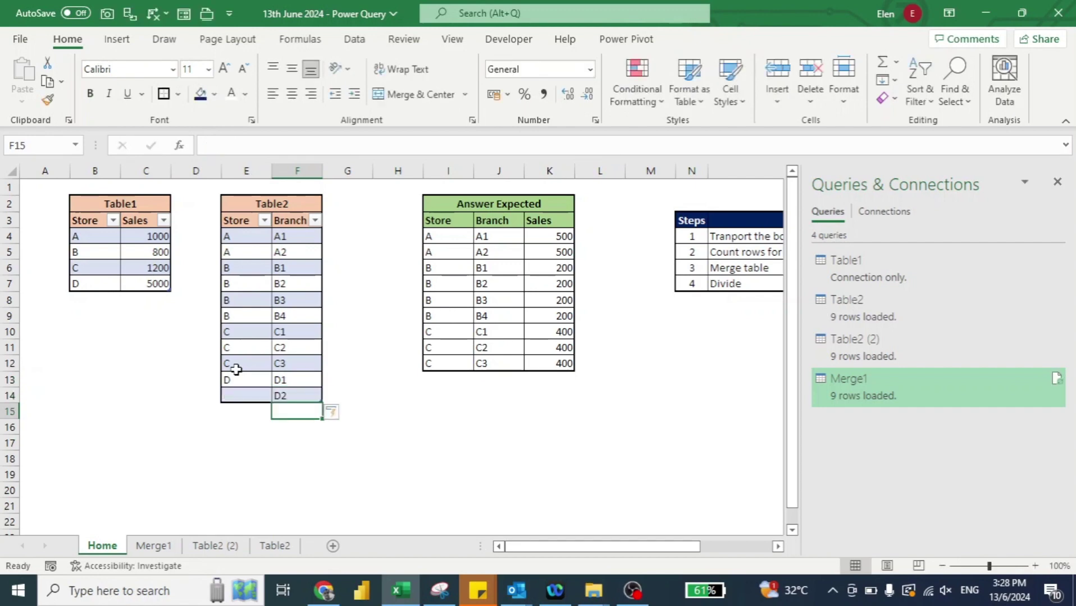
type("D3")
key("Return")
type("D4")
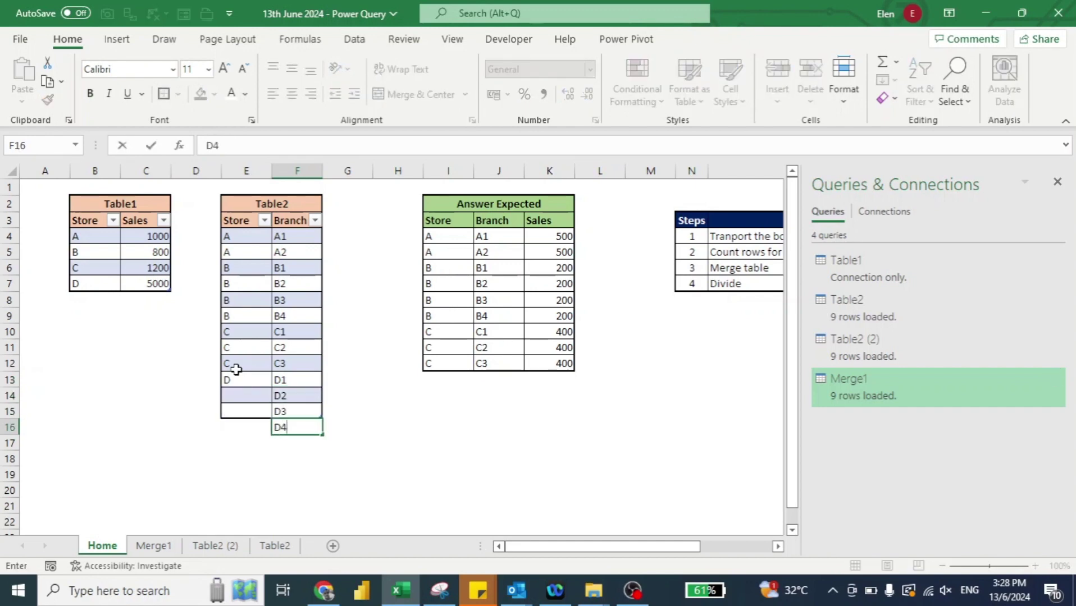
key("Left")
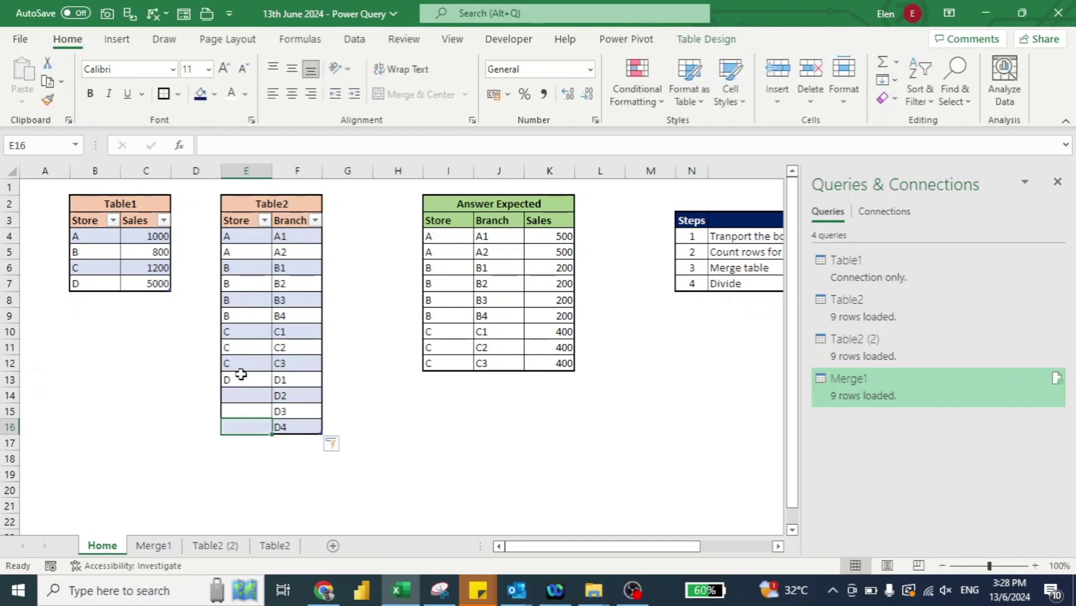
Fill store D down Table2's Store column from the D1 row to the D4 row.
key("shift+Up")
key("shift+Up")
key("shift+Up")
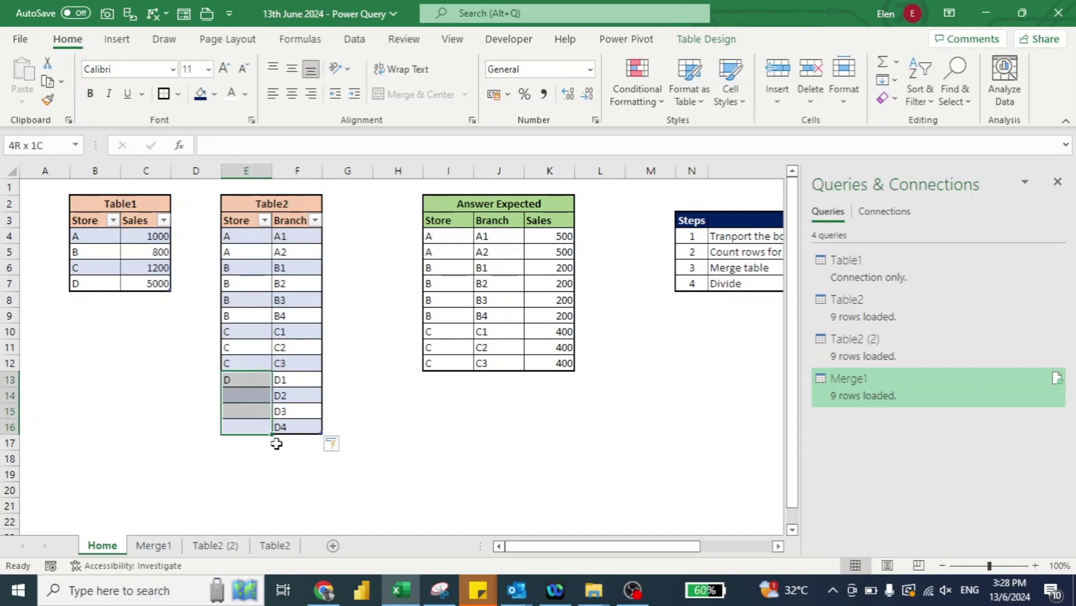
key("ctrl+d")
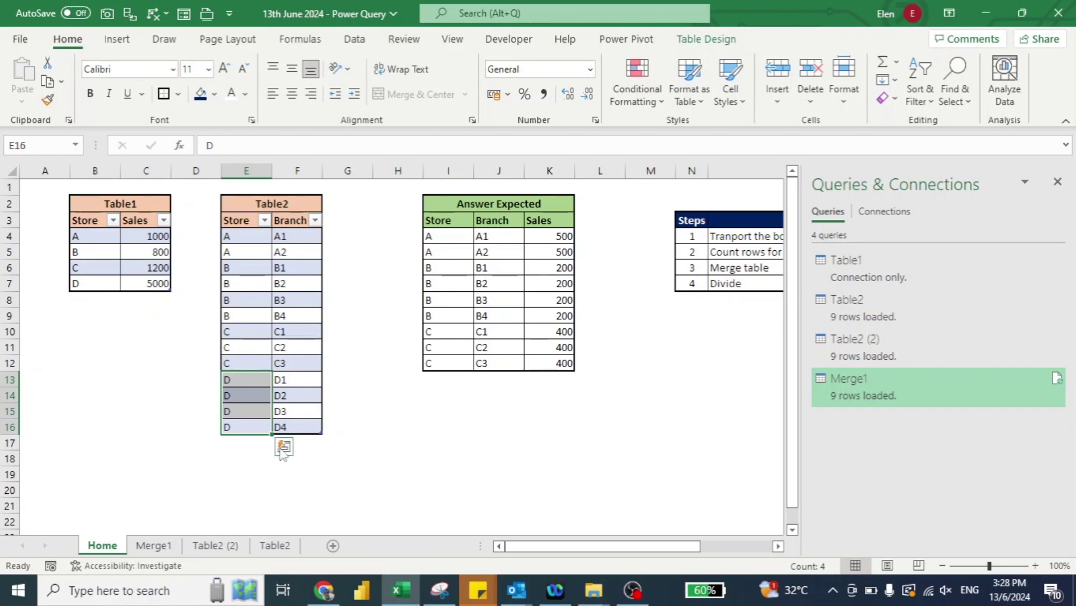
Refresh the loaded query table on the Merge1 sheet.
left_click(155, 548)
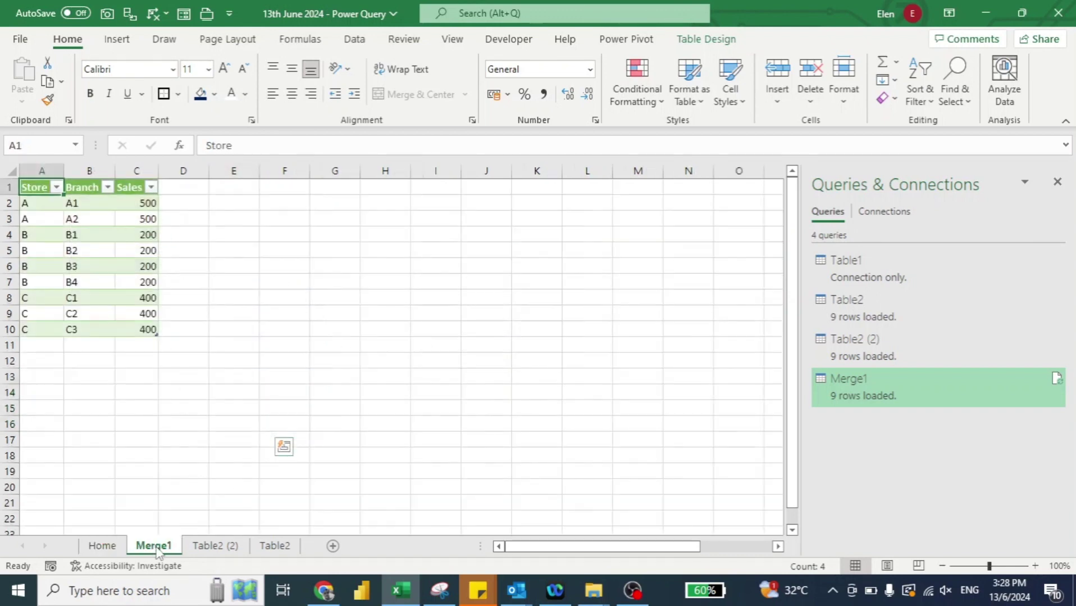
right_click(105, 272)
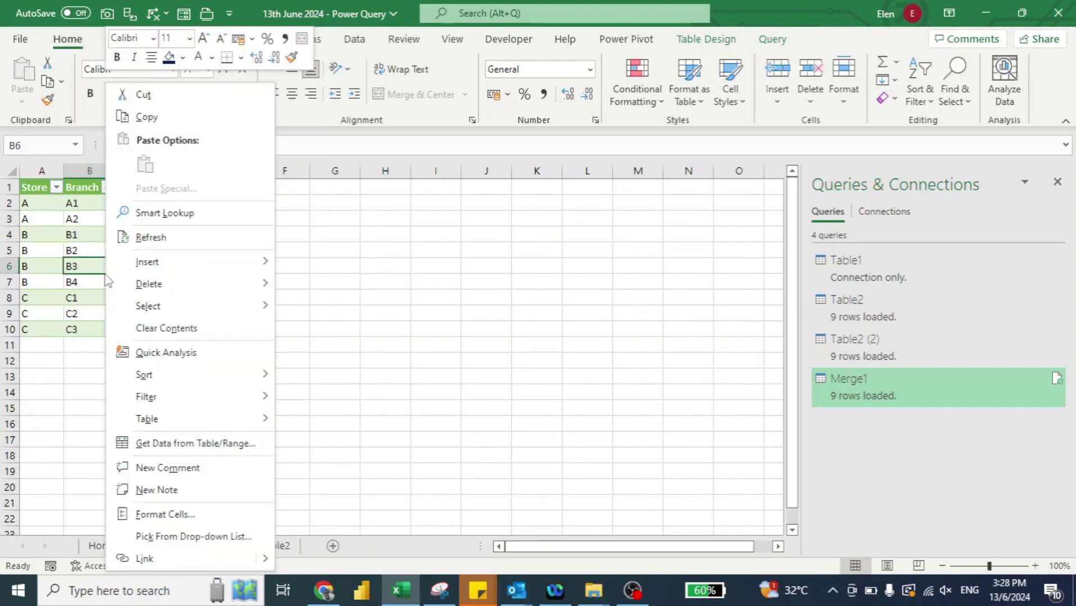
left_click(149, 238)
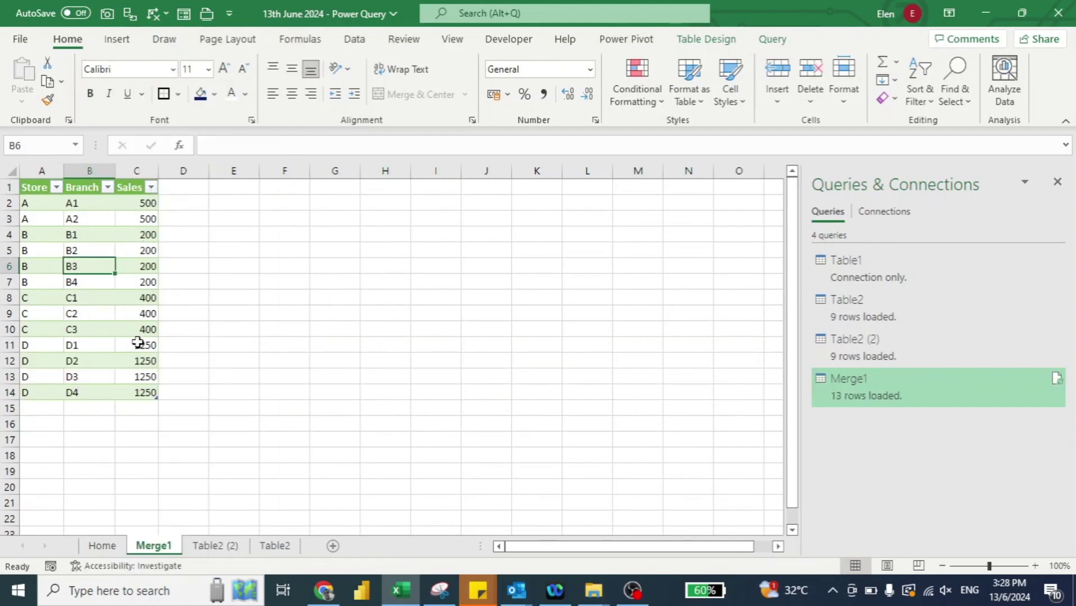